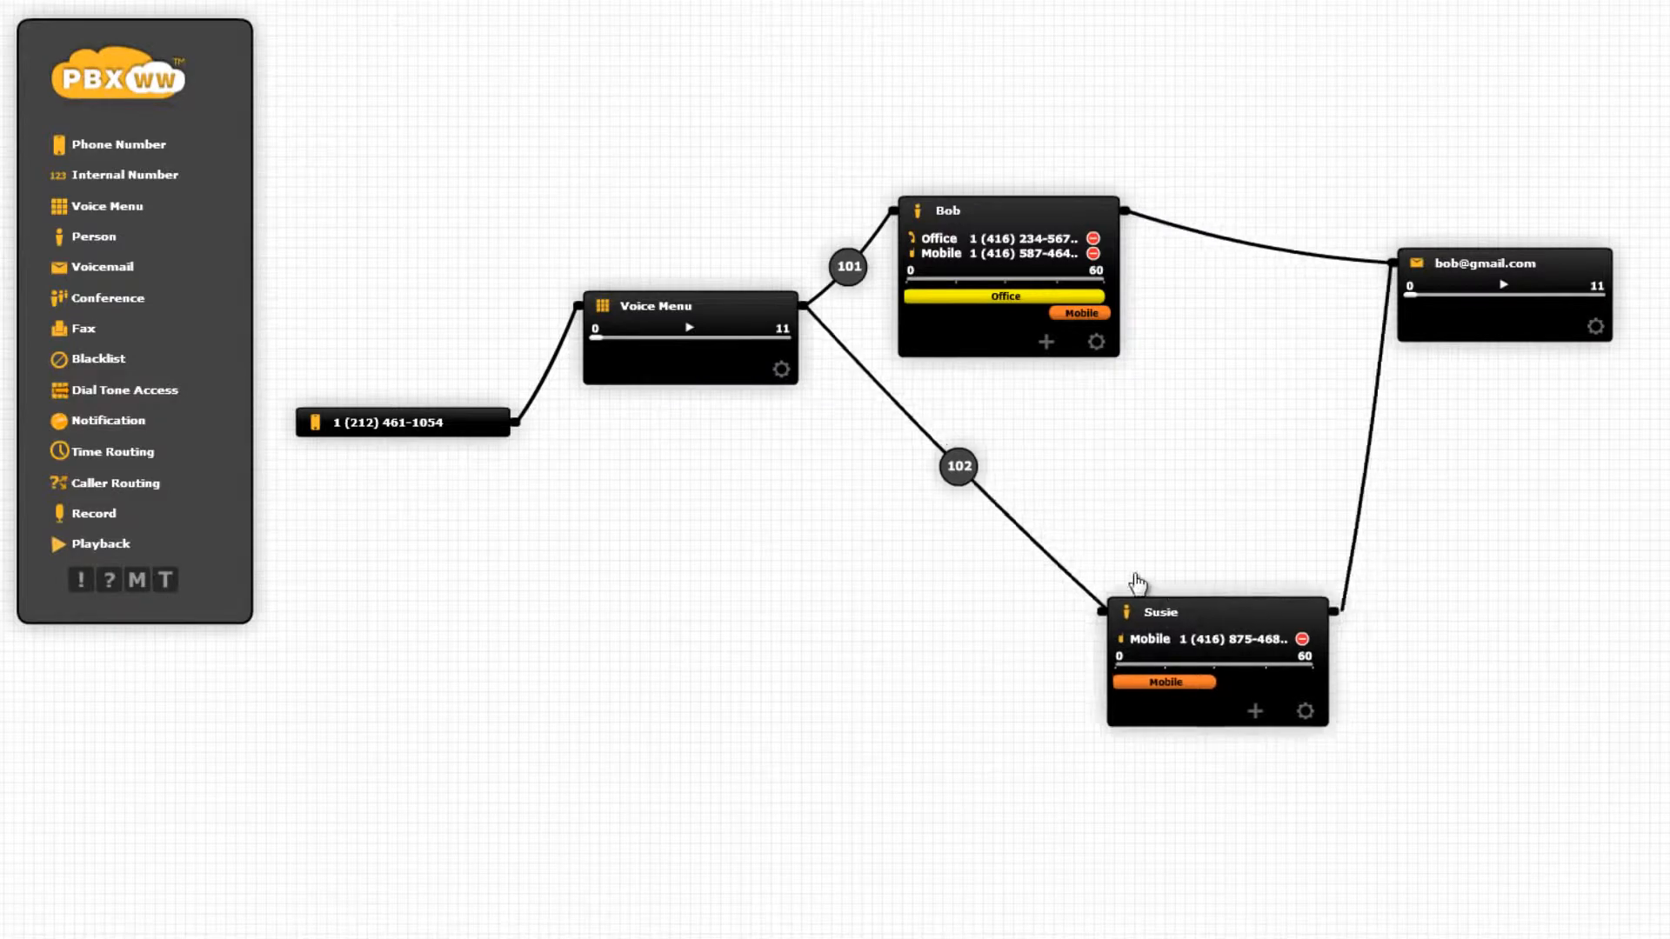
Move the example diagram's Voice Menu block lower to reveal its links.
drag(772, 326, 767, 413)
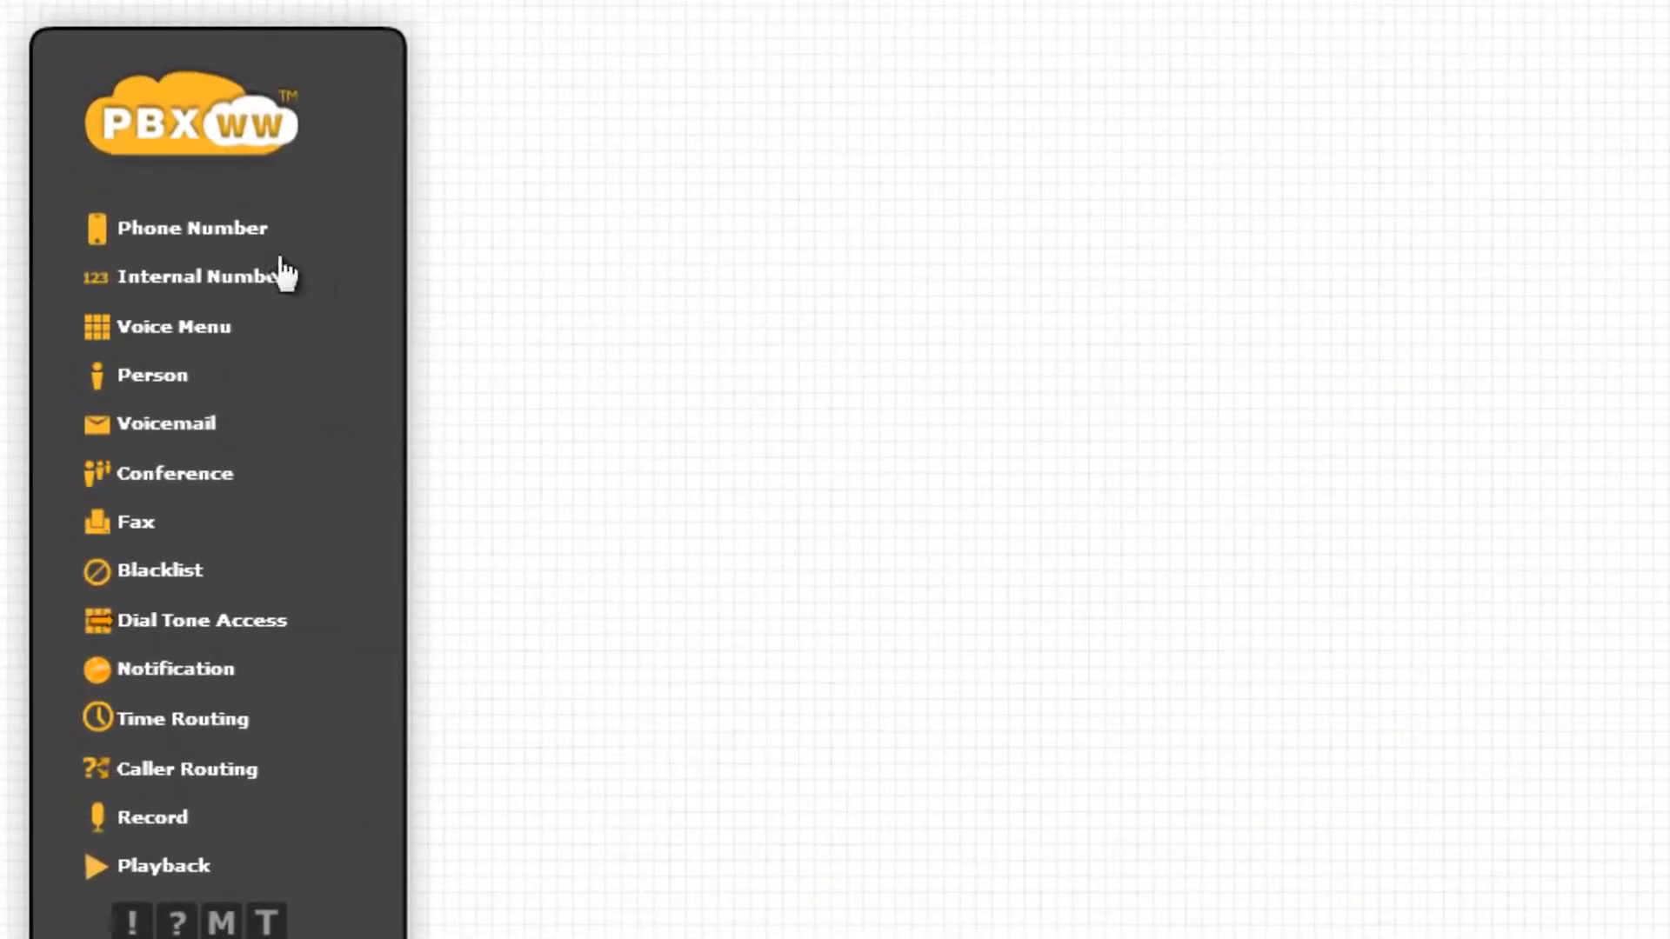
Place a Phone Number block on the grid and assign it one of the account's available numbers.
drag(328, 234, 721, 421)
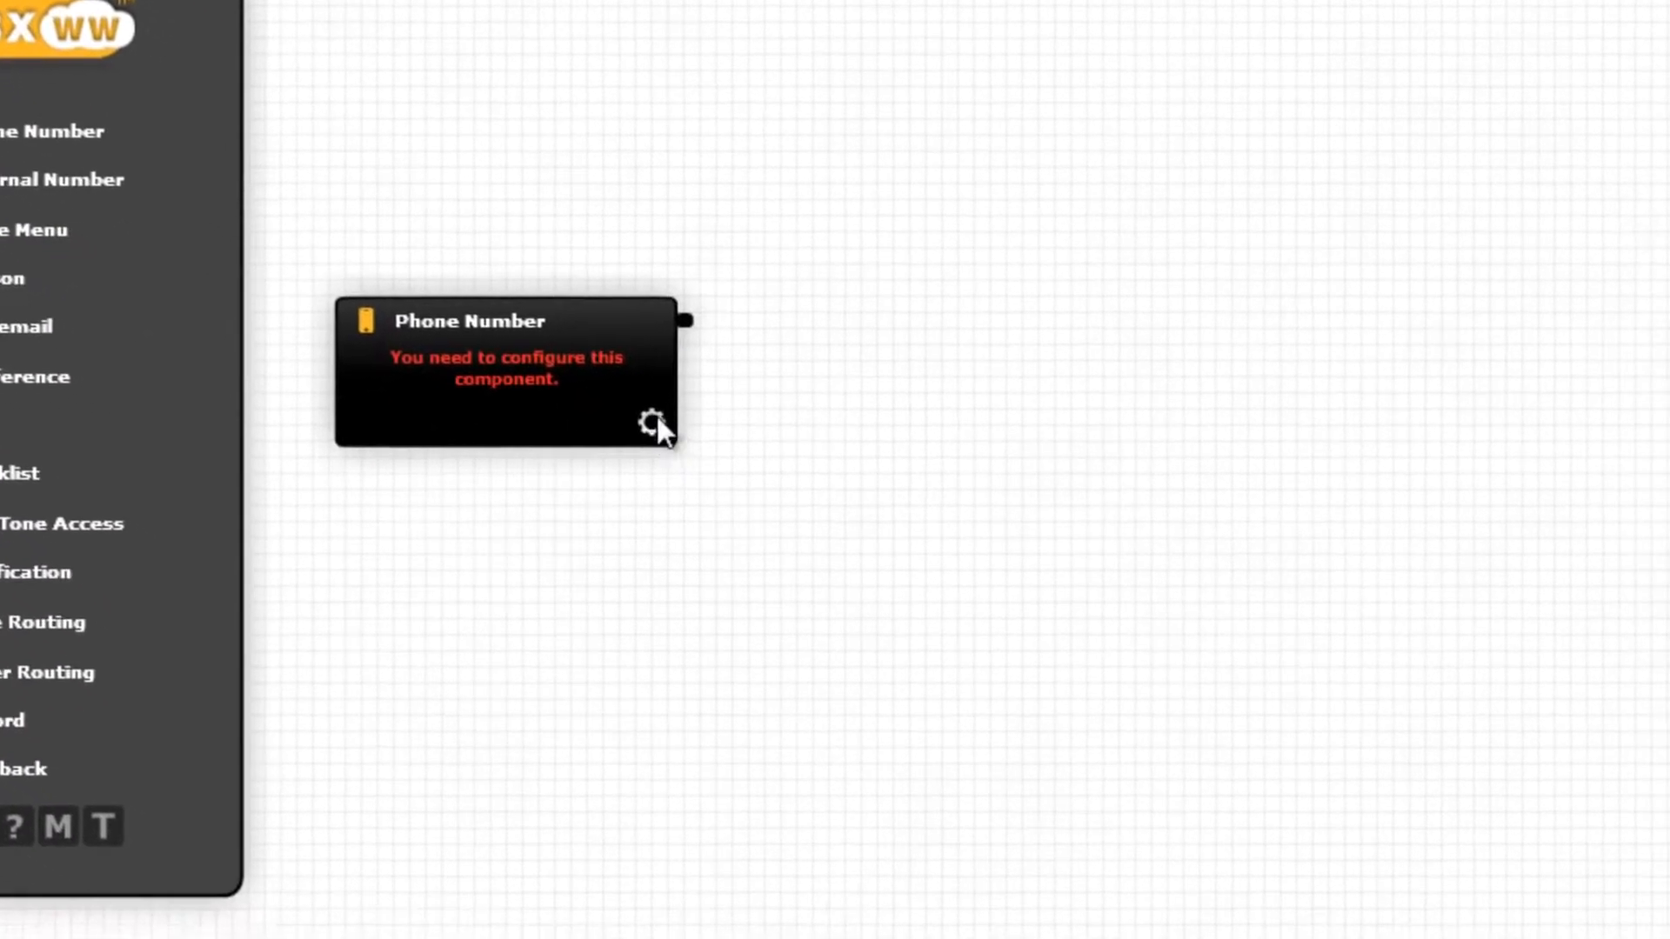
click(815, 520)
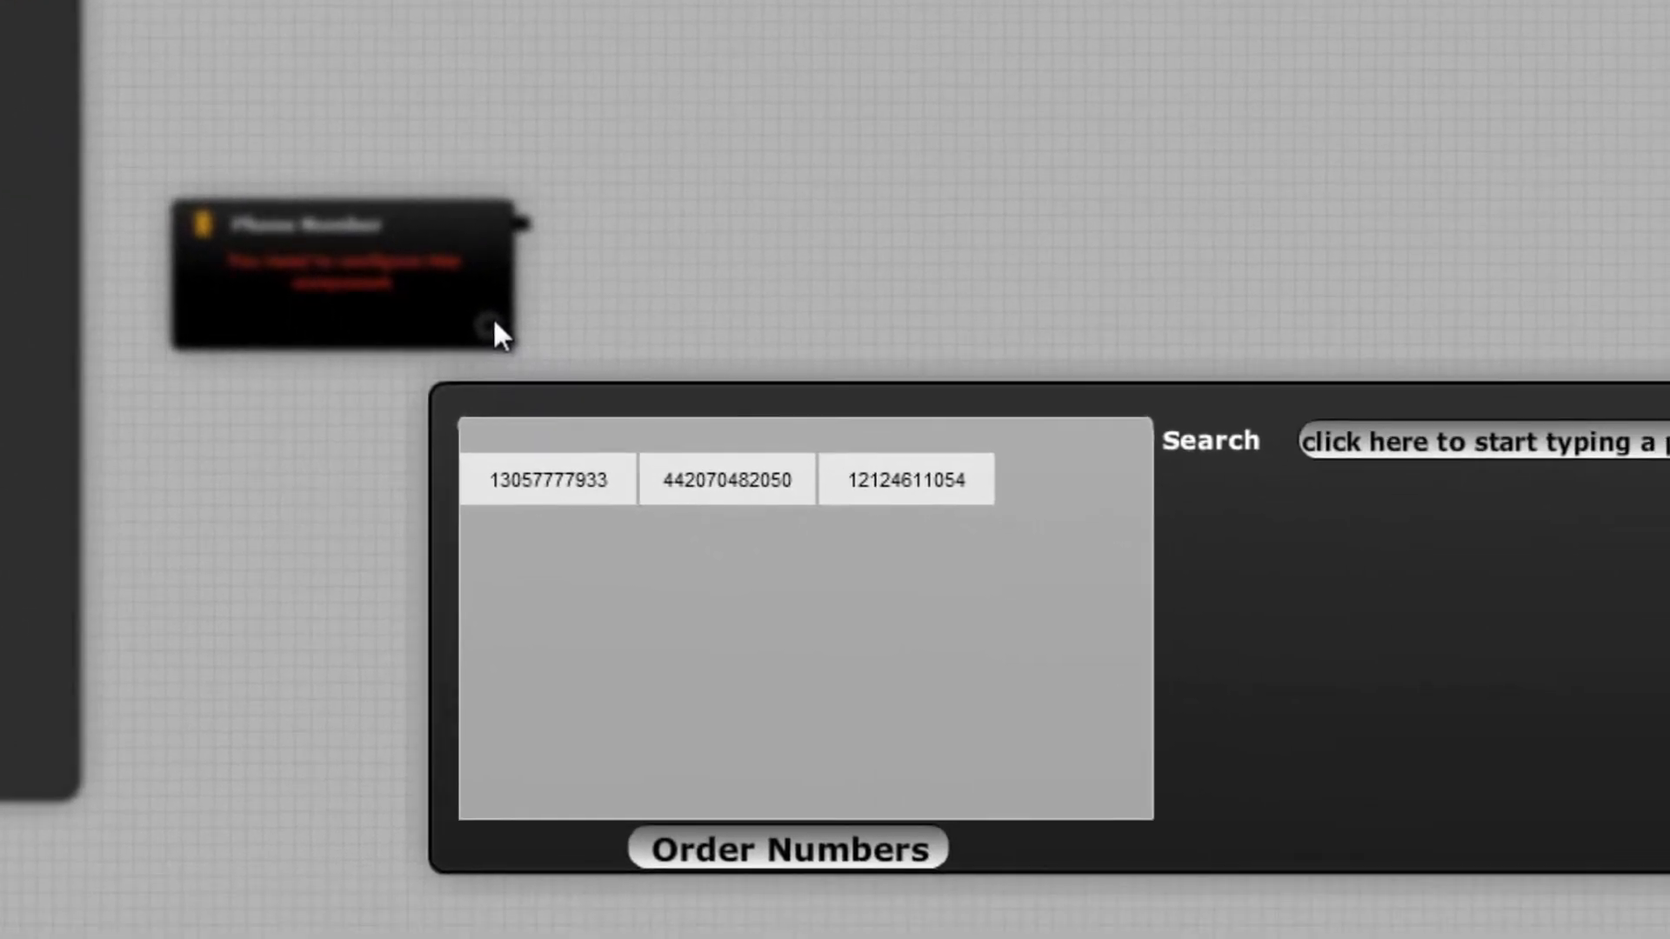
click(561, 484)
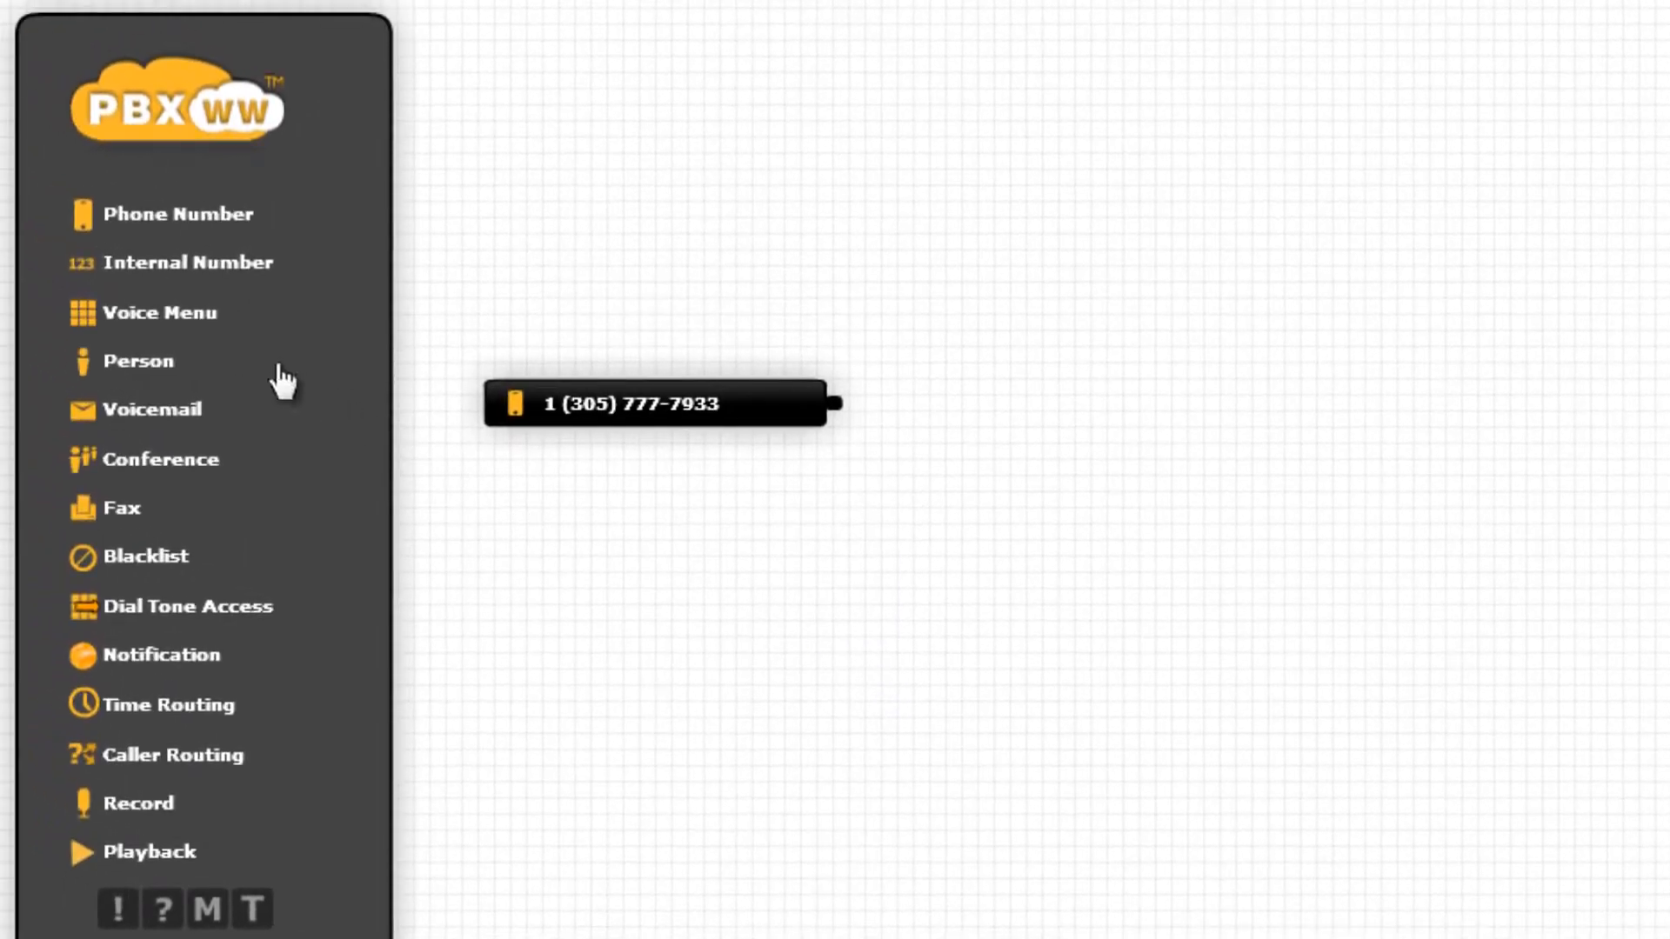
Add a Person block right of the number with the person's name and a 'Mobile' contact holding their mobile number.
drag(164, 373, 1248, 430)
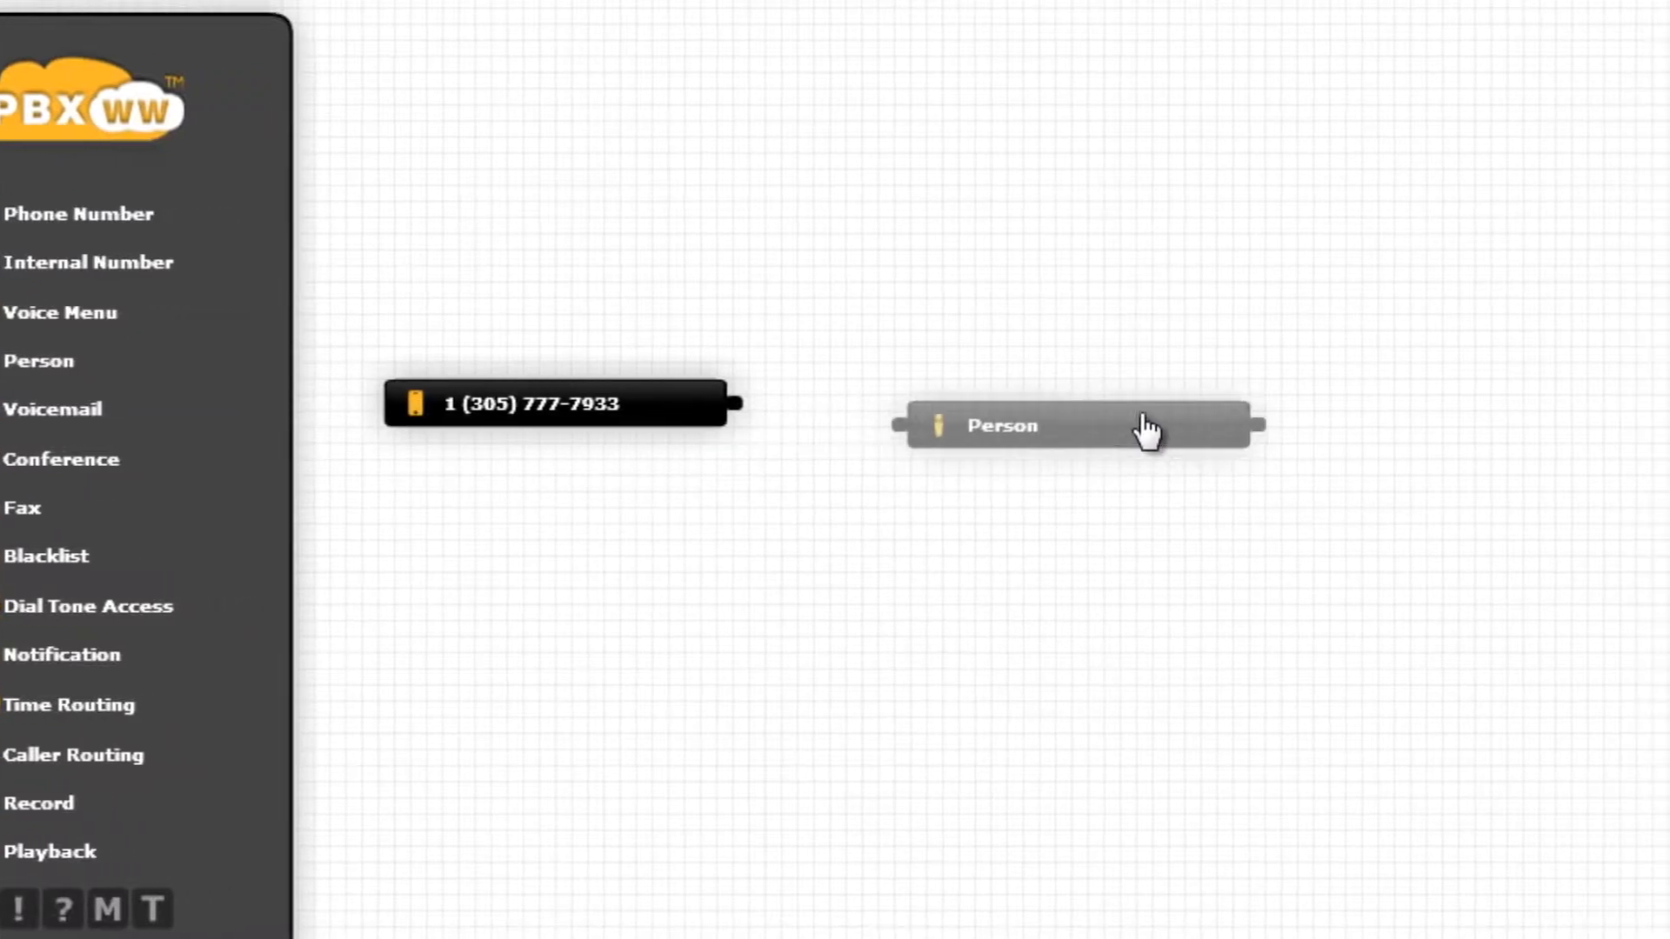
drag(1145, 430, 1141, 425)
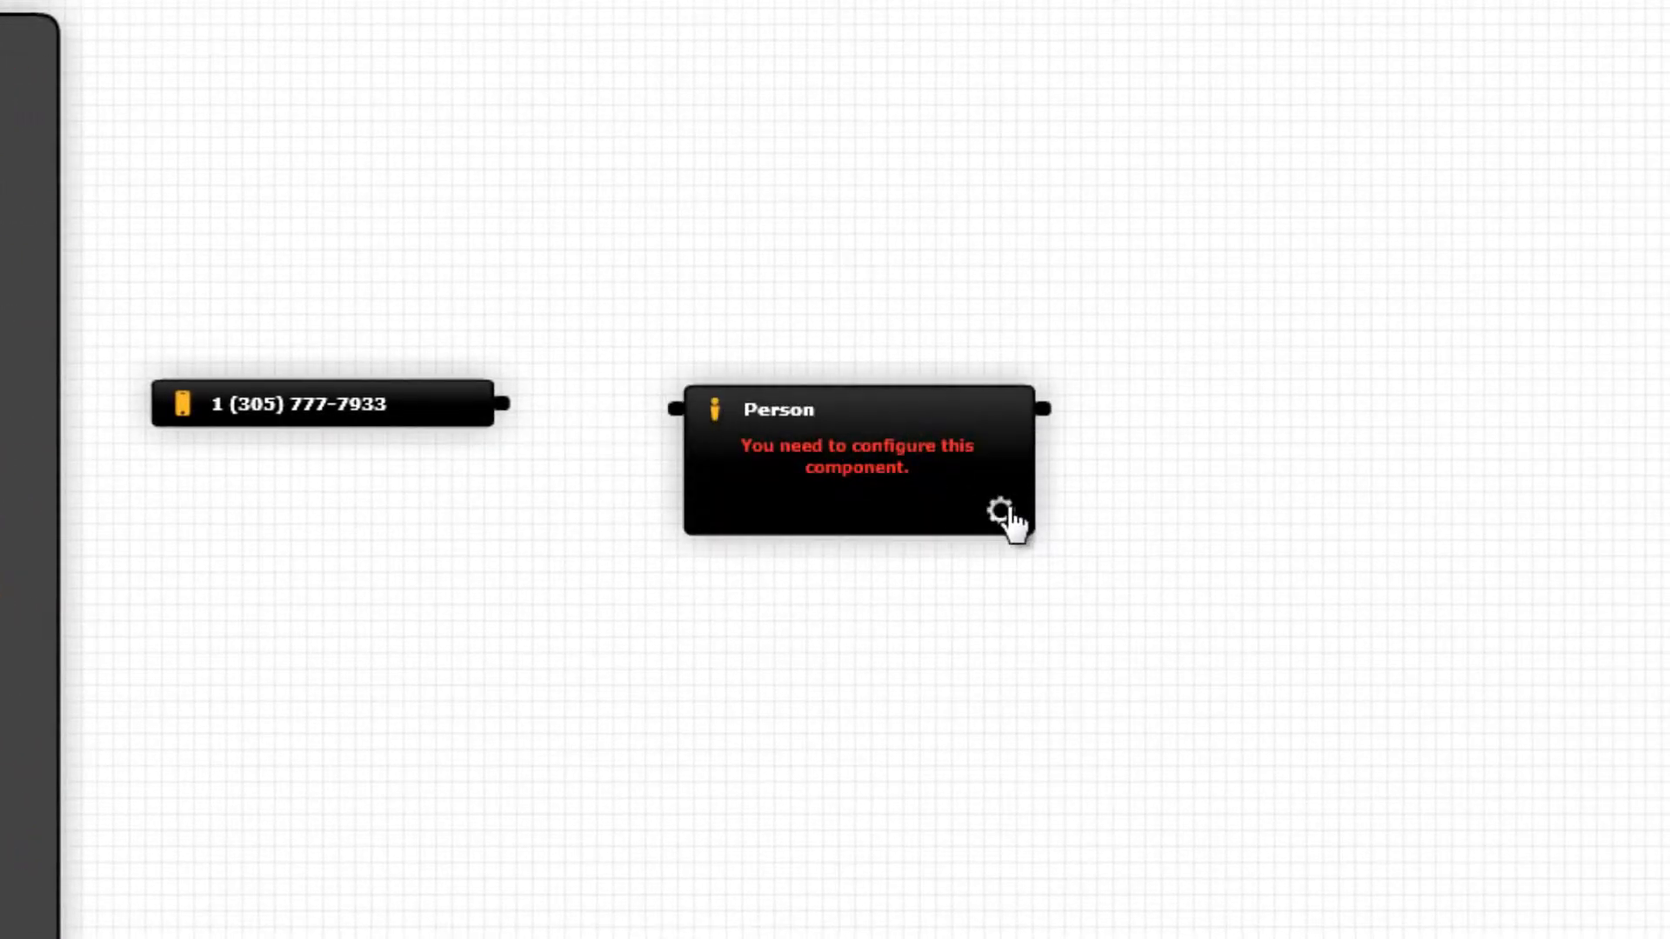
click(1000, 514)
text(Bob)
key(Return)
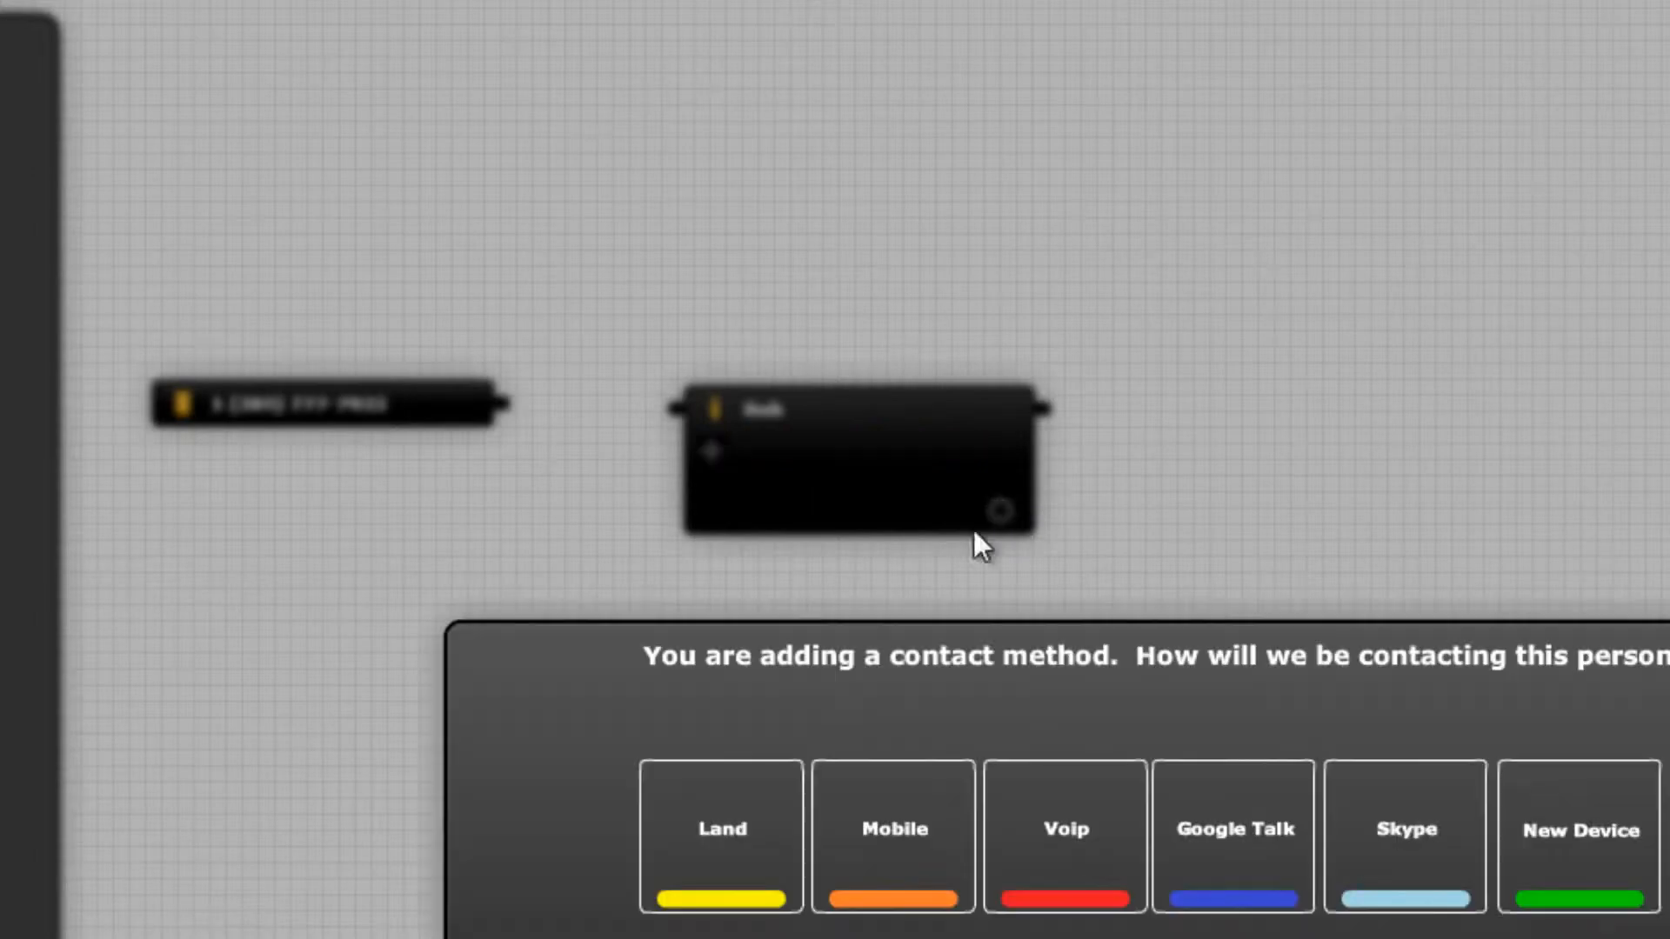
click(893, 829)
key(Return)
text(Mobile)
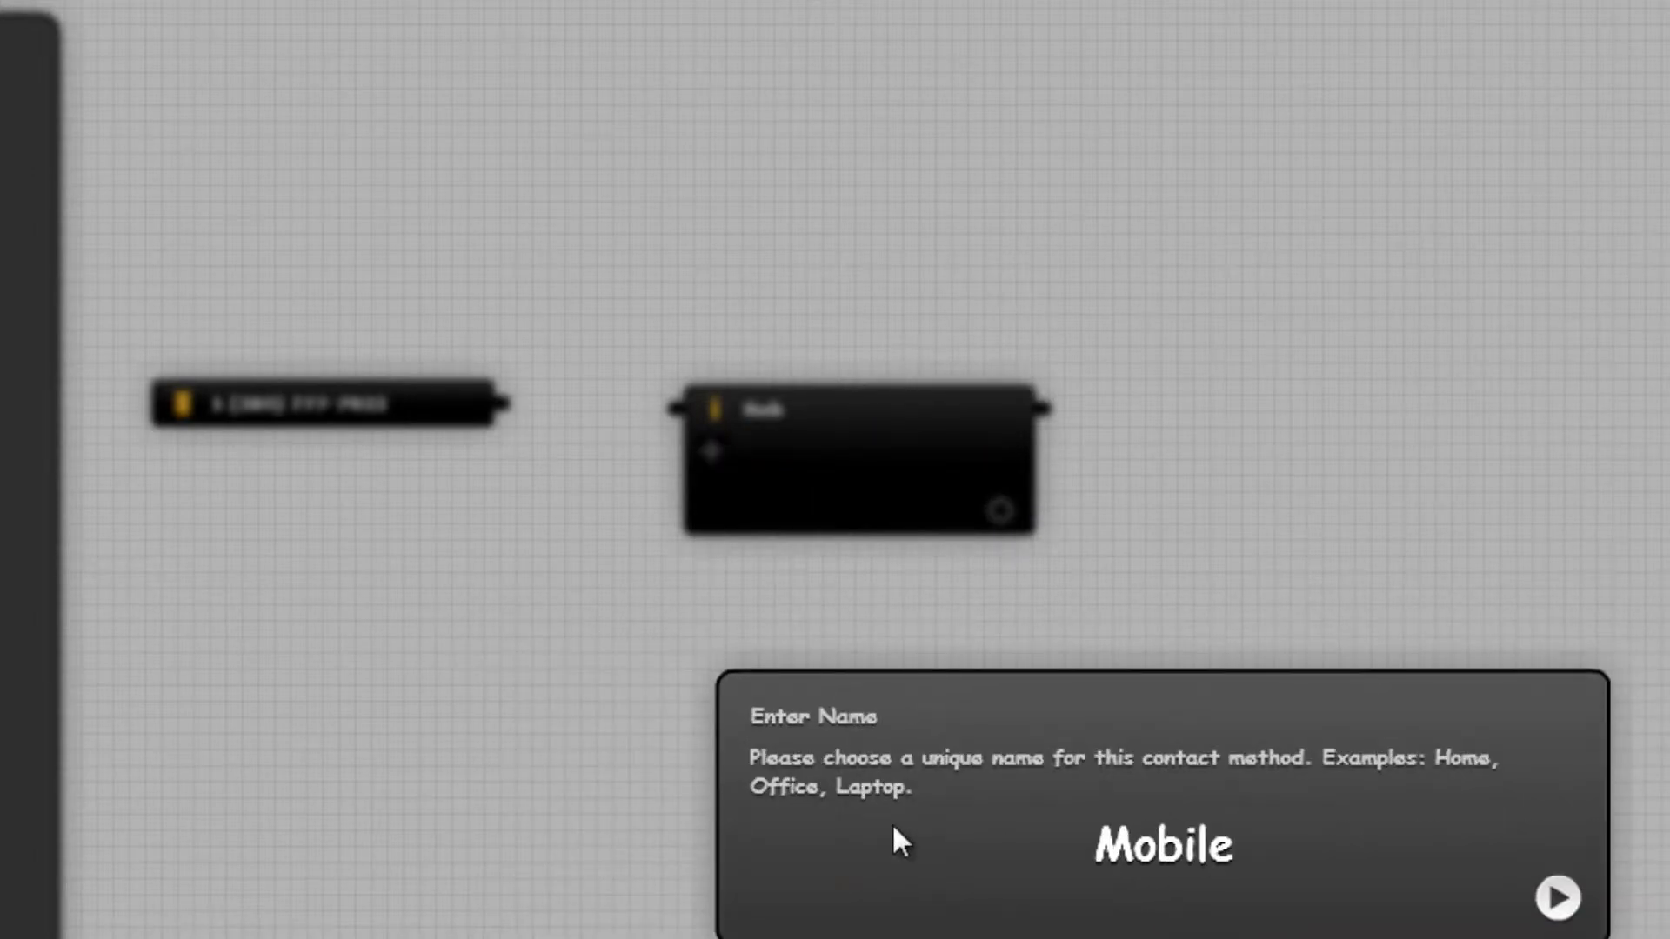
key(Return)
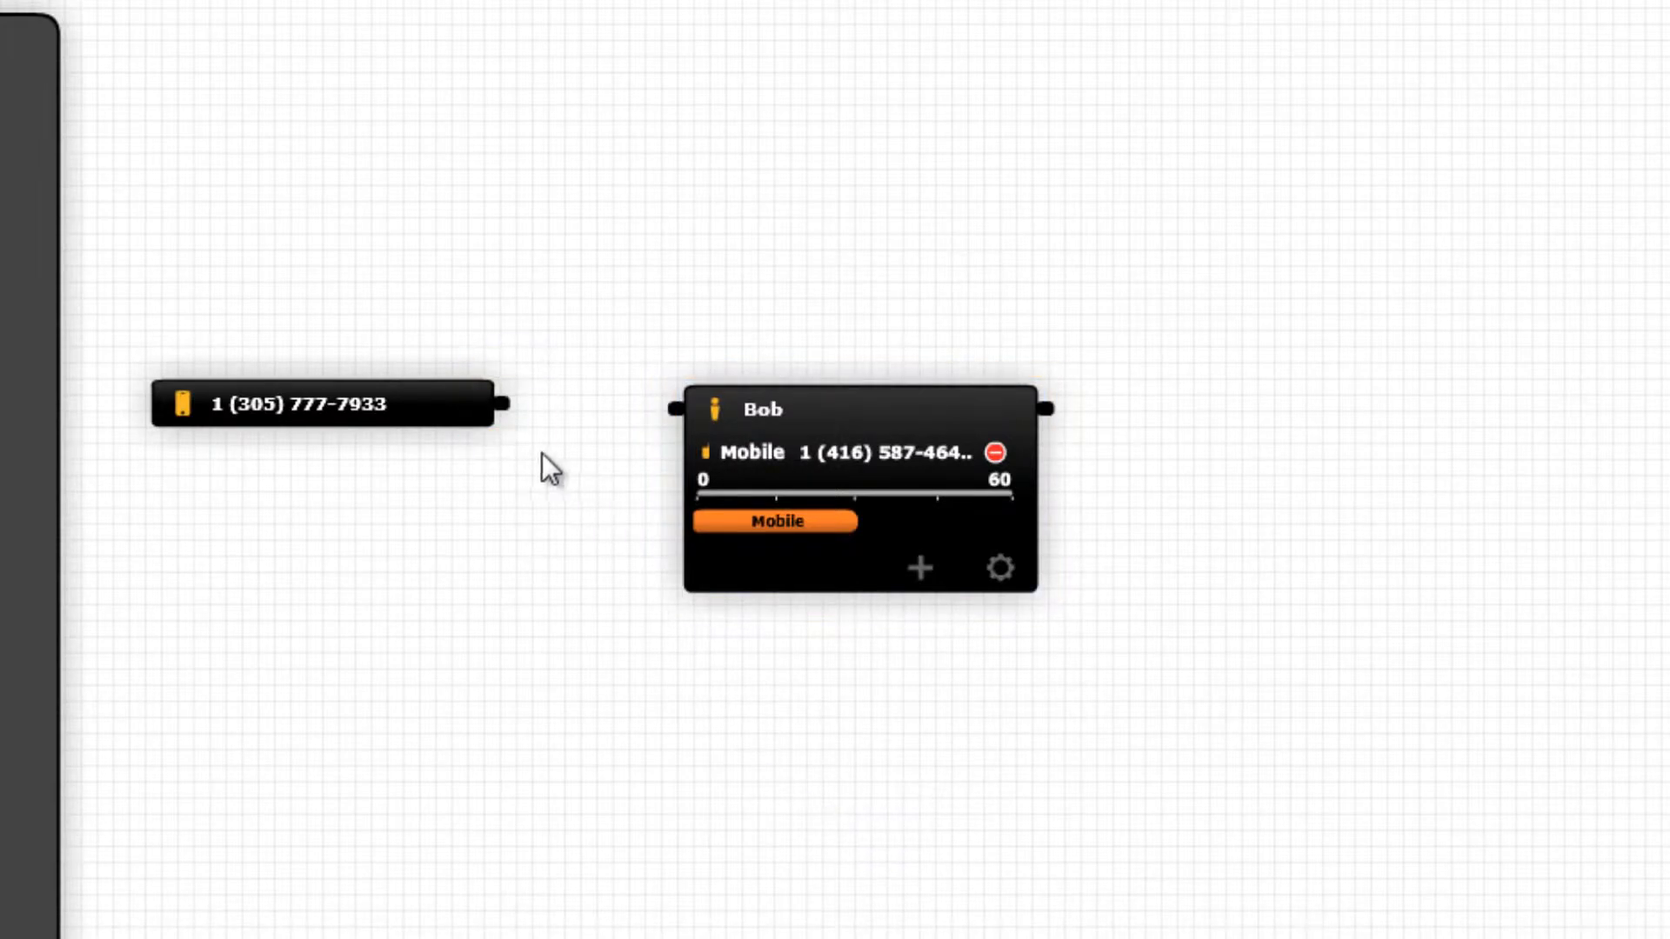
Wire the phone number's output to the Person block and collapse the person's details.
drag(516, 426, 666, 423)
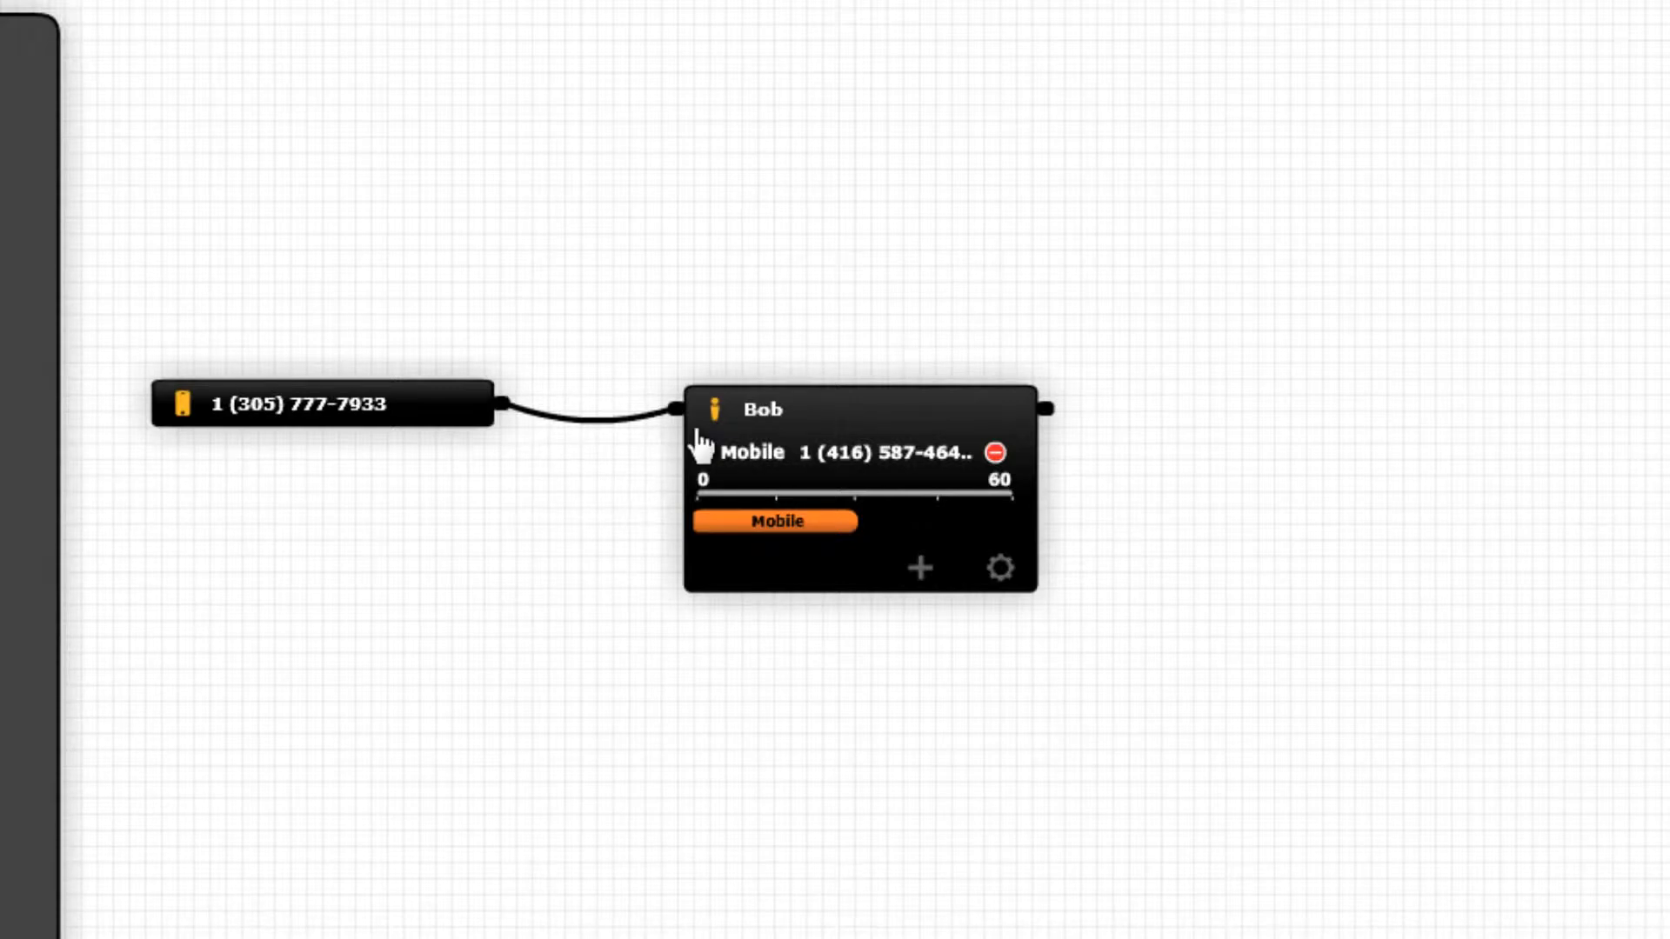
click(778, 410)
Add a landline contact named 'Office' with the office number to the Person block.
click(921, 569)
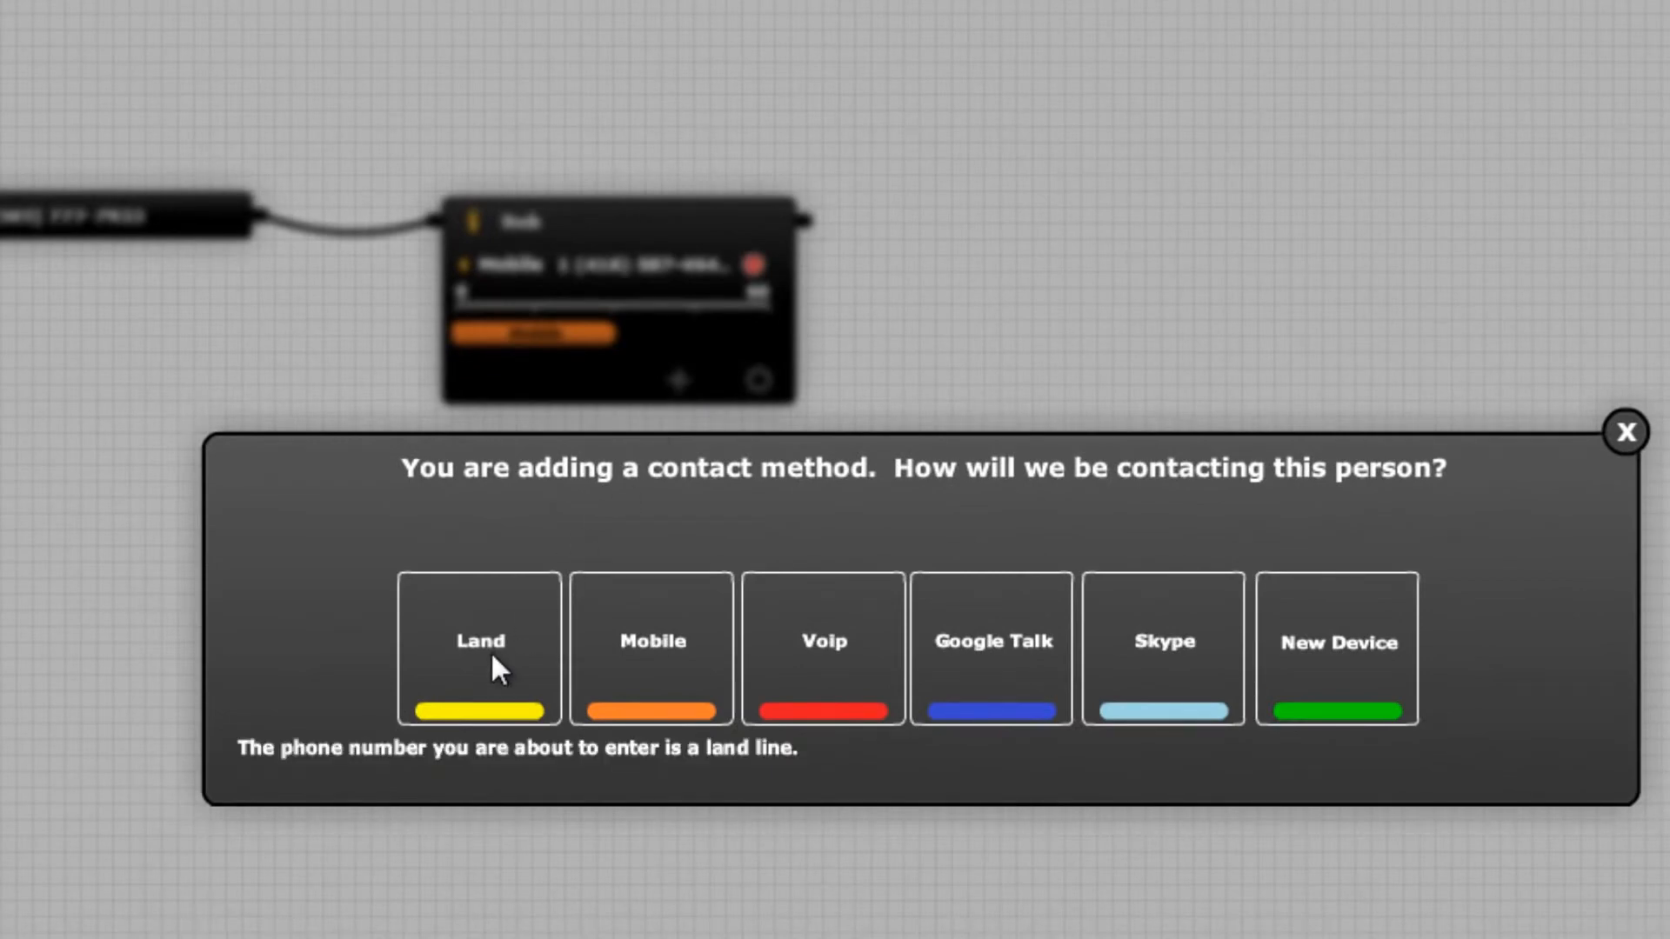
click(490, 651)
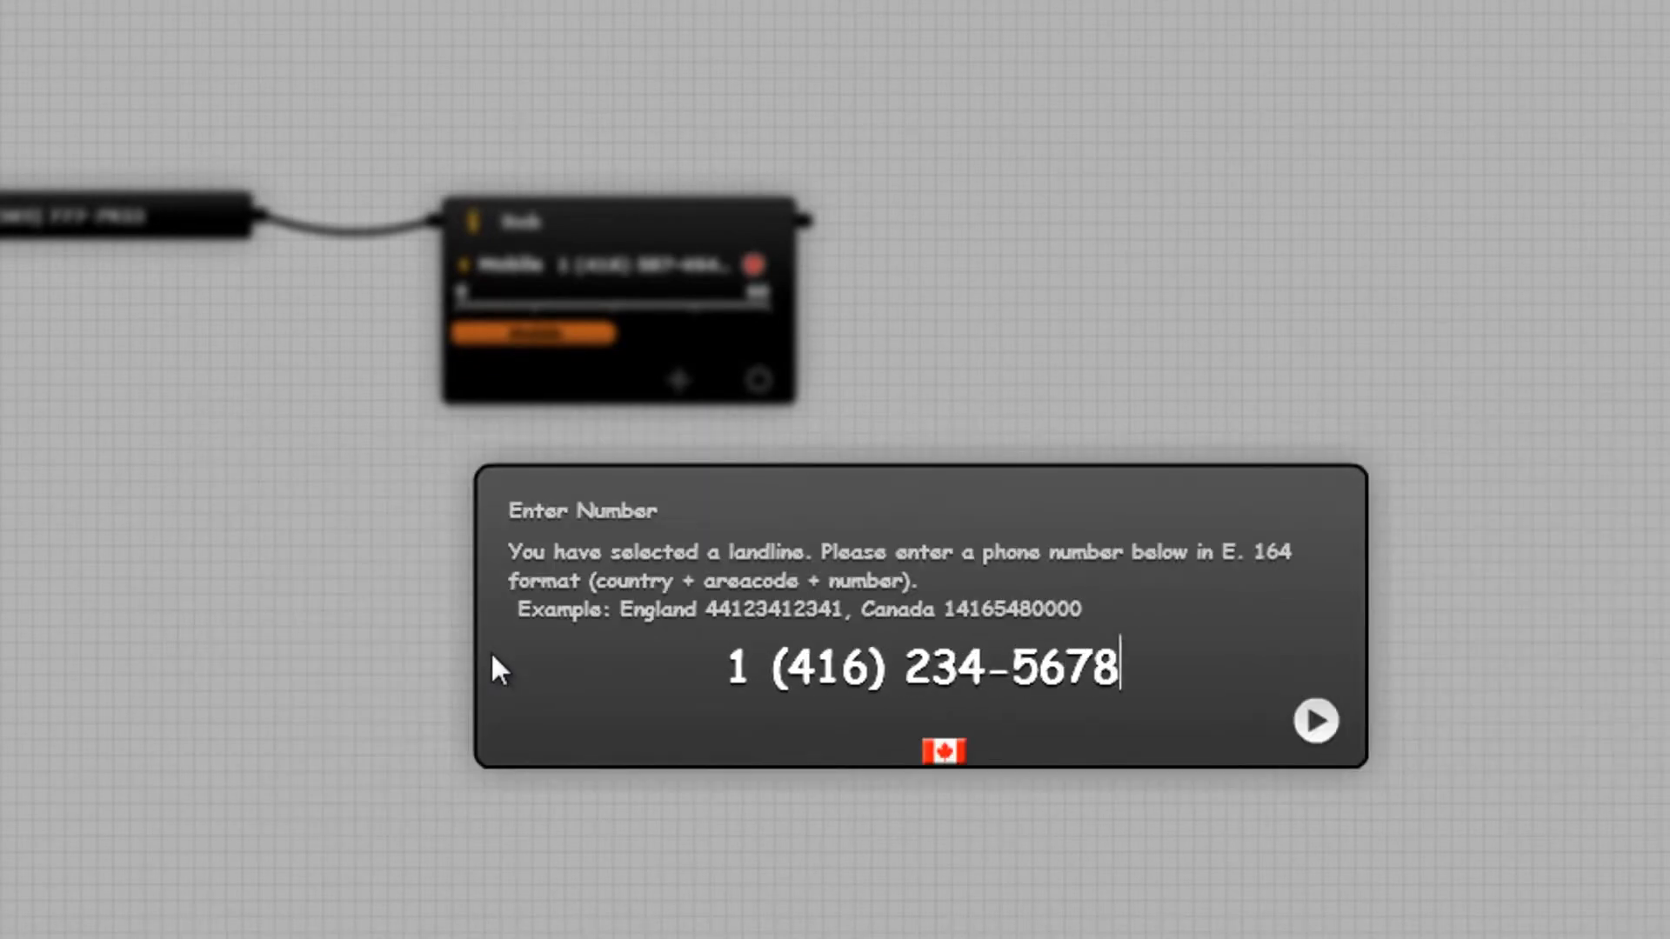
key(Return)
text(Office)
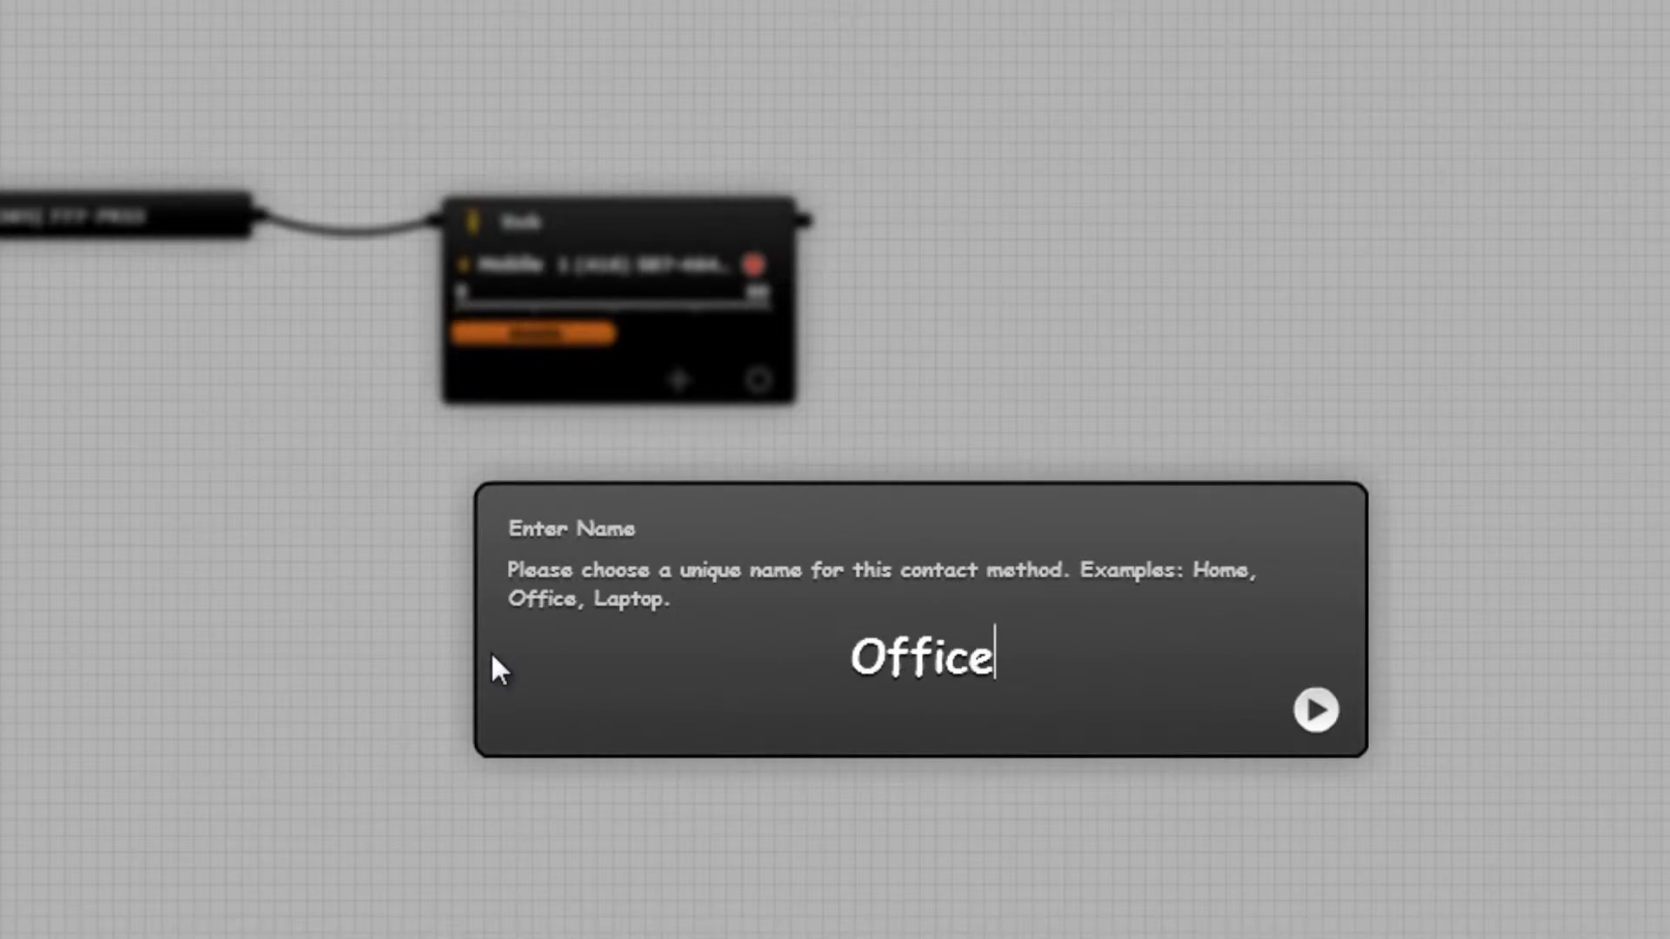
key(Return)
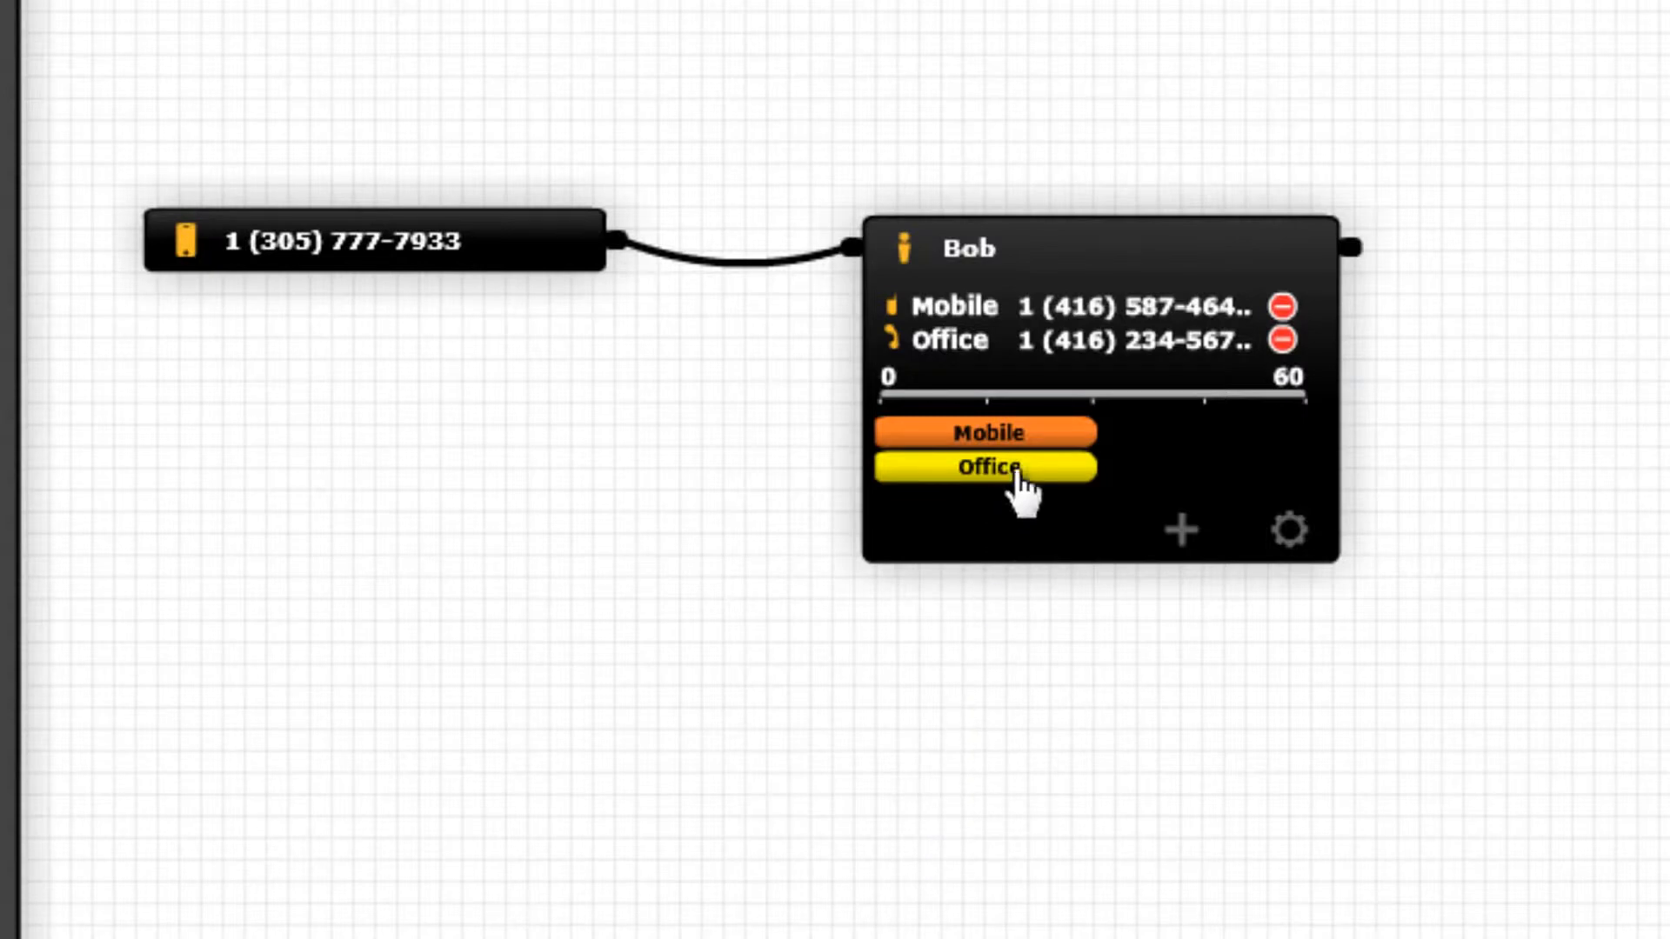
Make Office ring across most of the 0–60 timeline with Mobile starting late, then place a Voicemail block.
drag(1035, 440, 1264, 452)
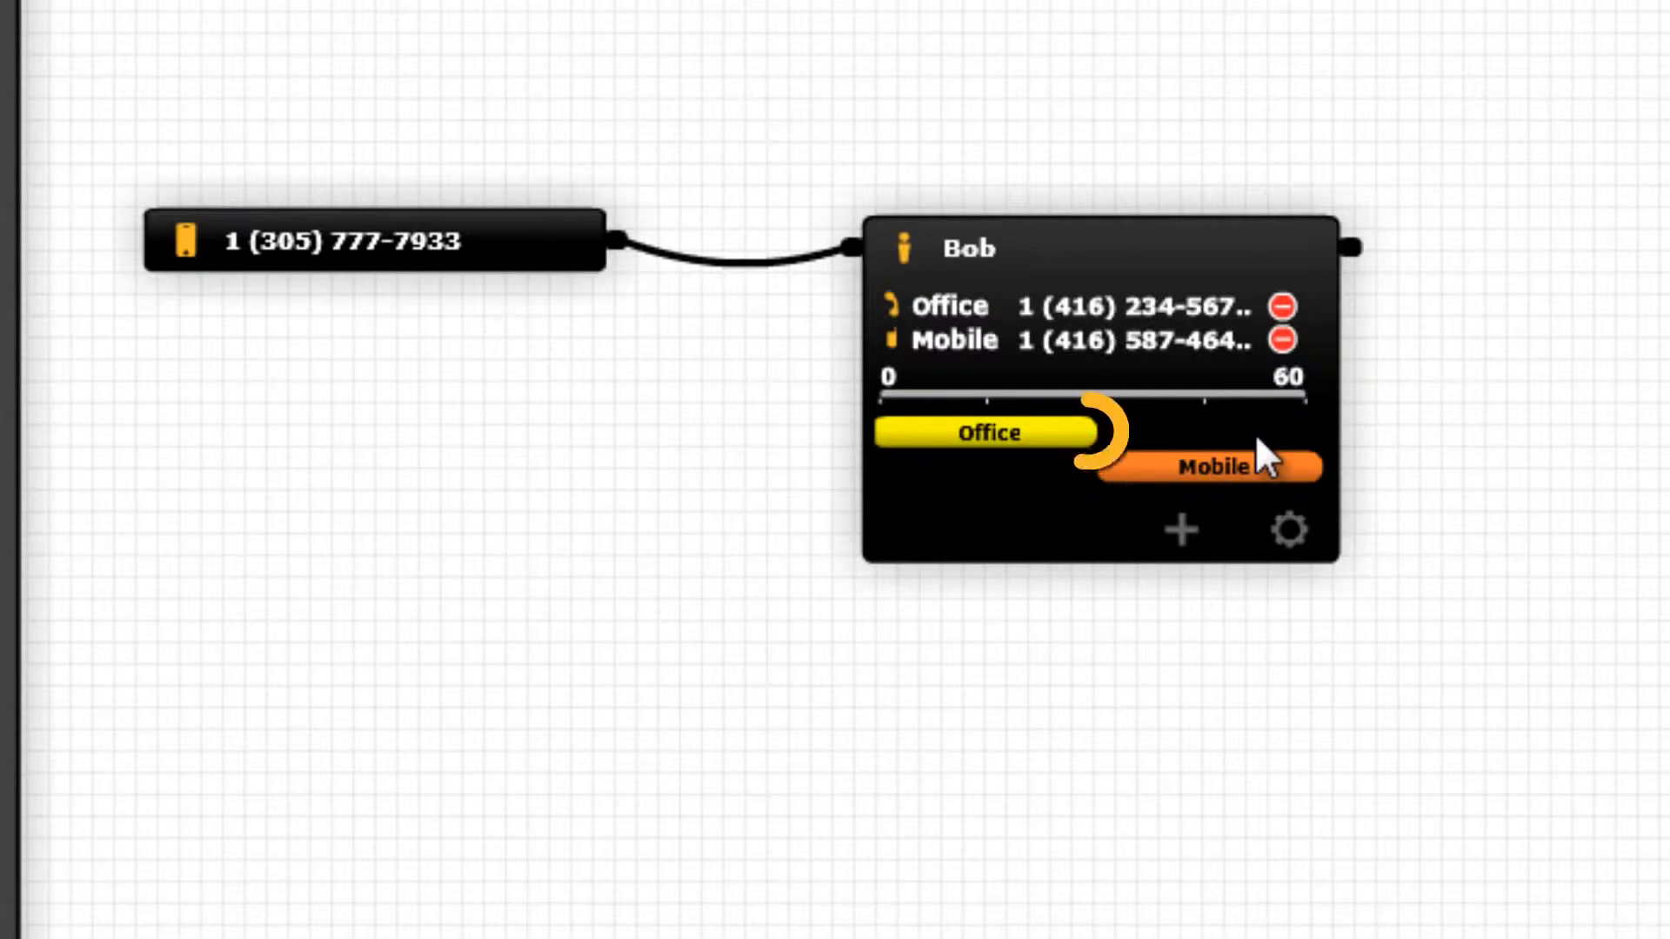
drag(1099, 439, 1321, 461)
drag(1108, 475, 1200, 476)
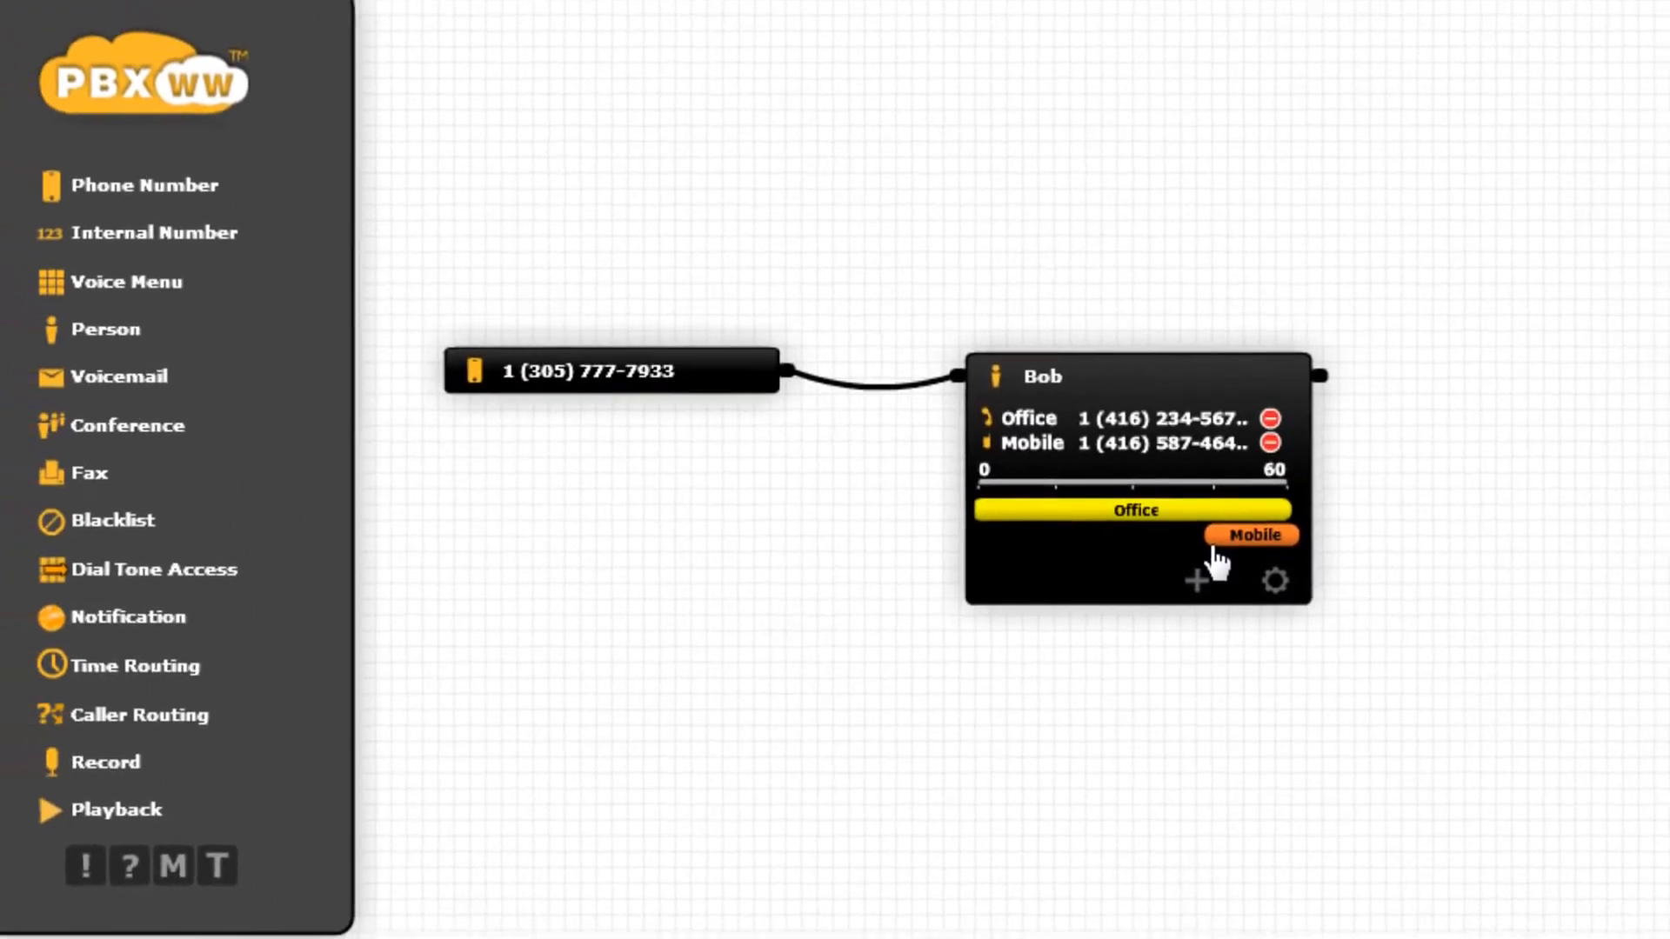
drag(173, 397, 1514, 289)
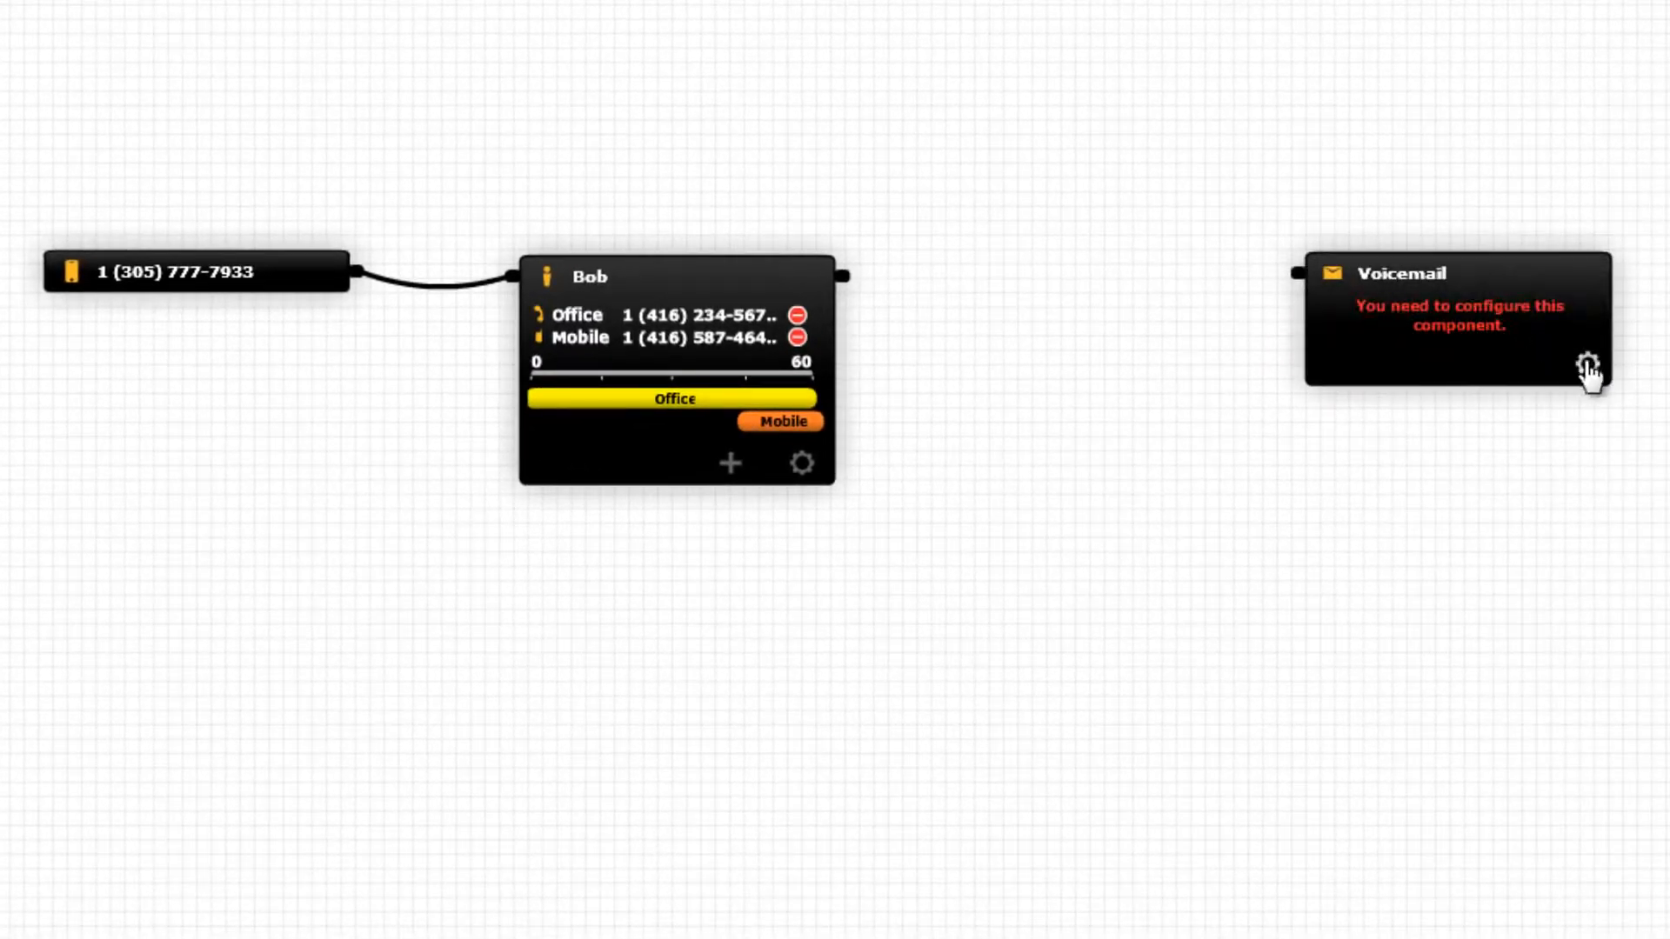
Set the voicemail's notification e-mail to the person's address and record an 11-second greeting.
click(1588, 365)
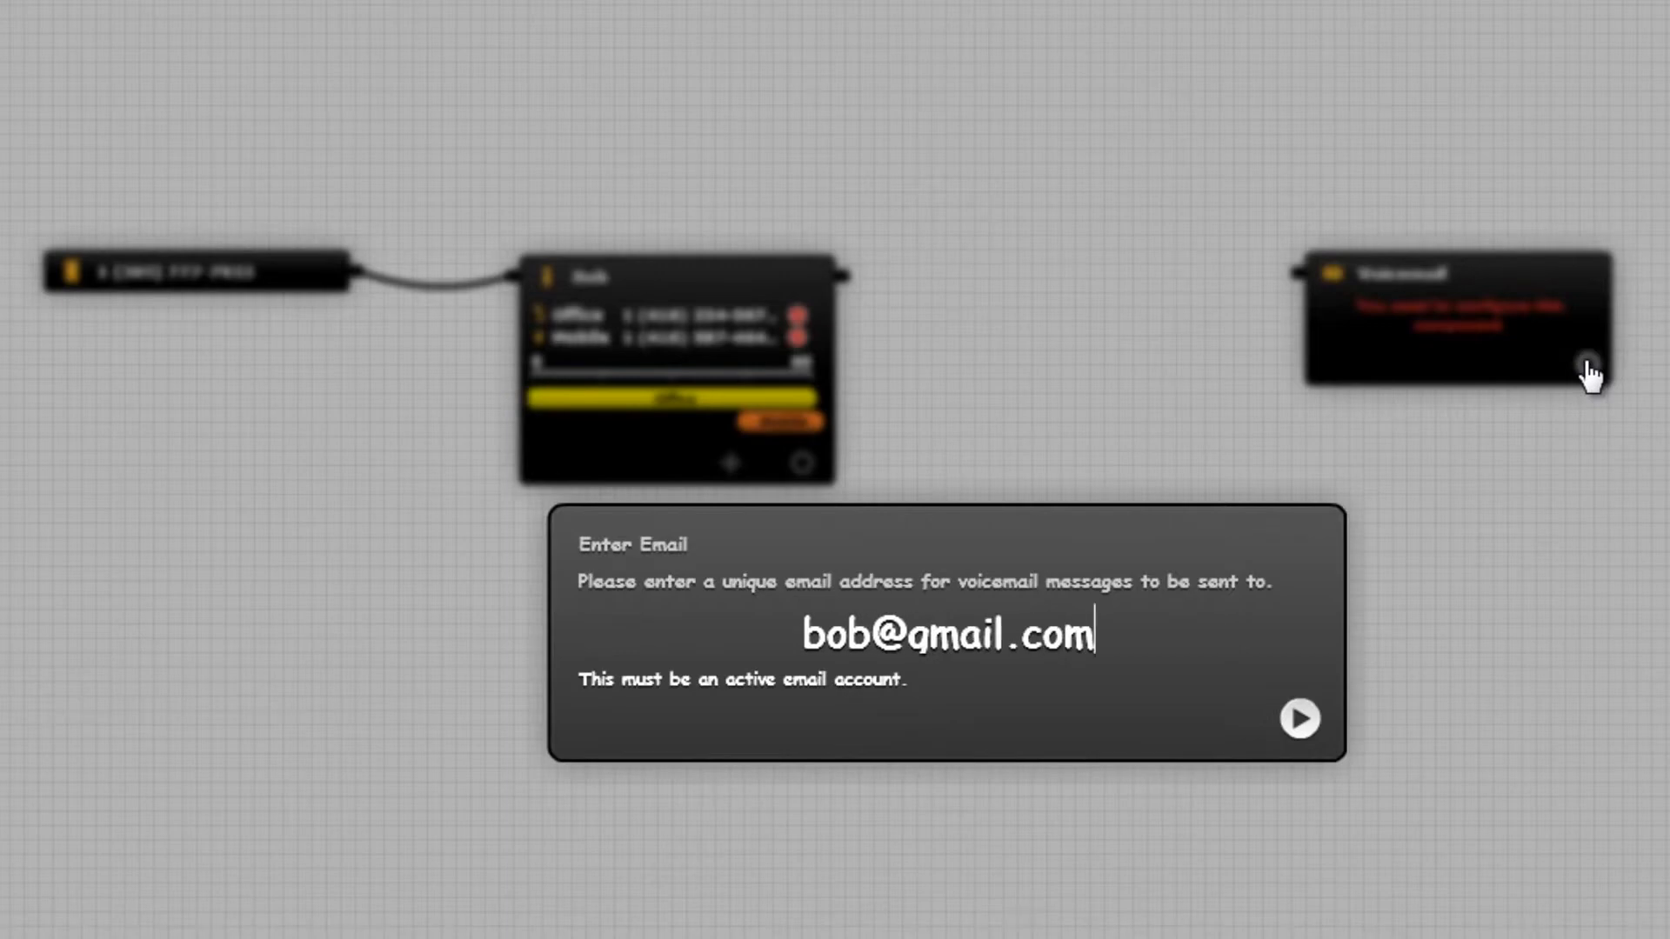
key(Return)
click(839, 623)
click(947, 682)
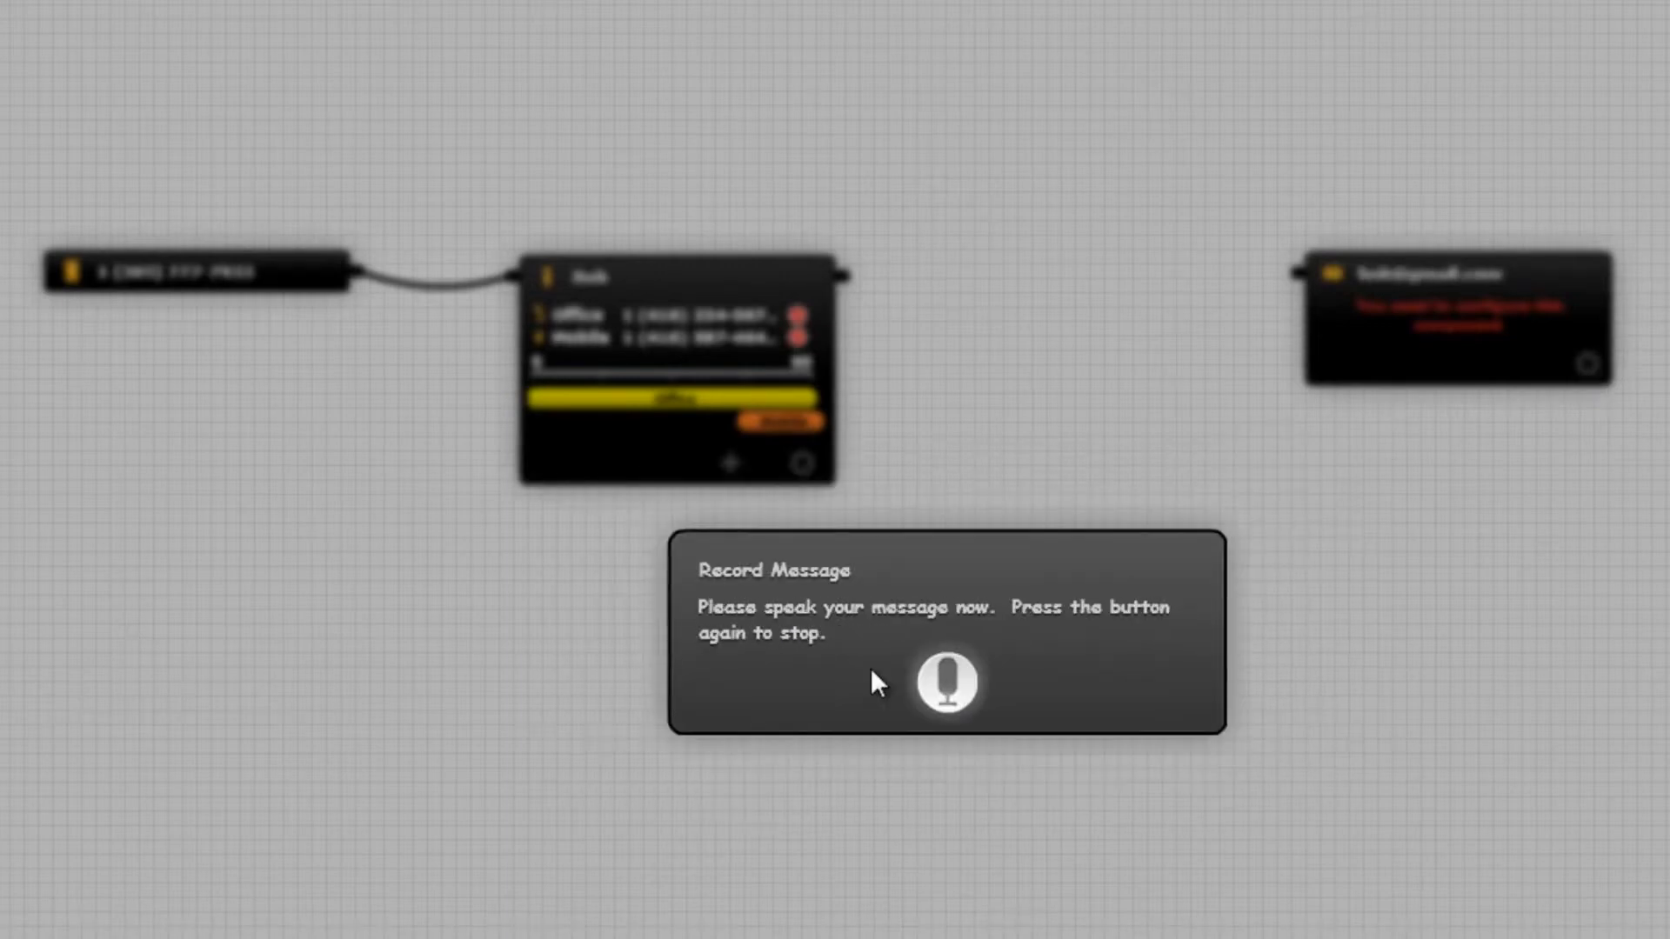
click(953, 675)
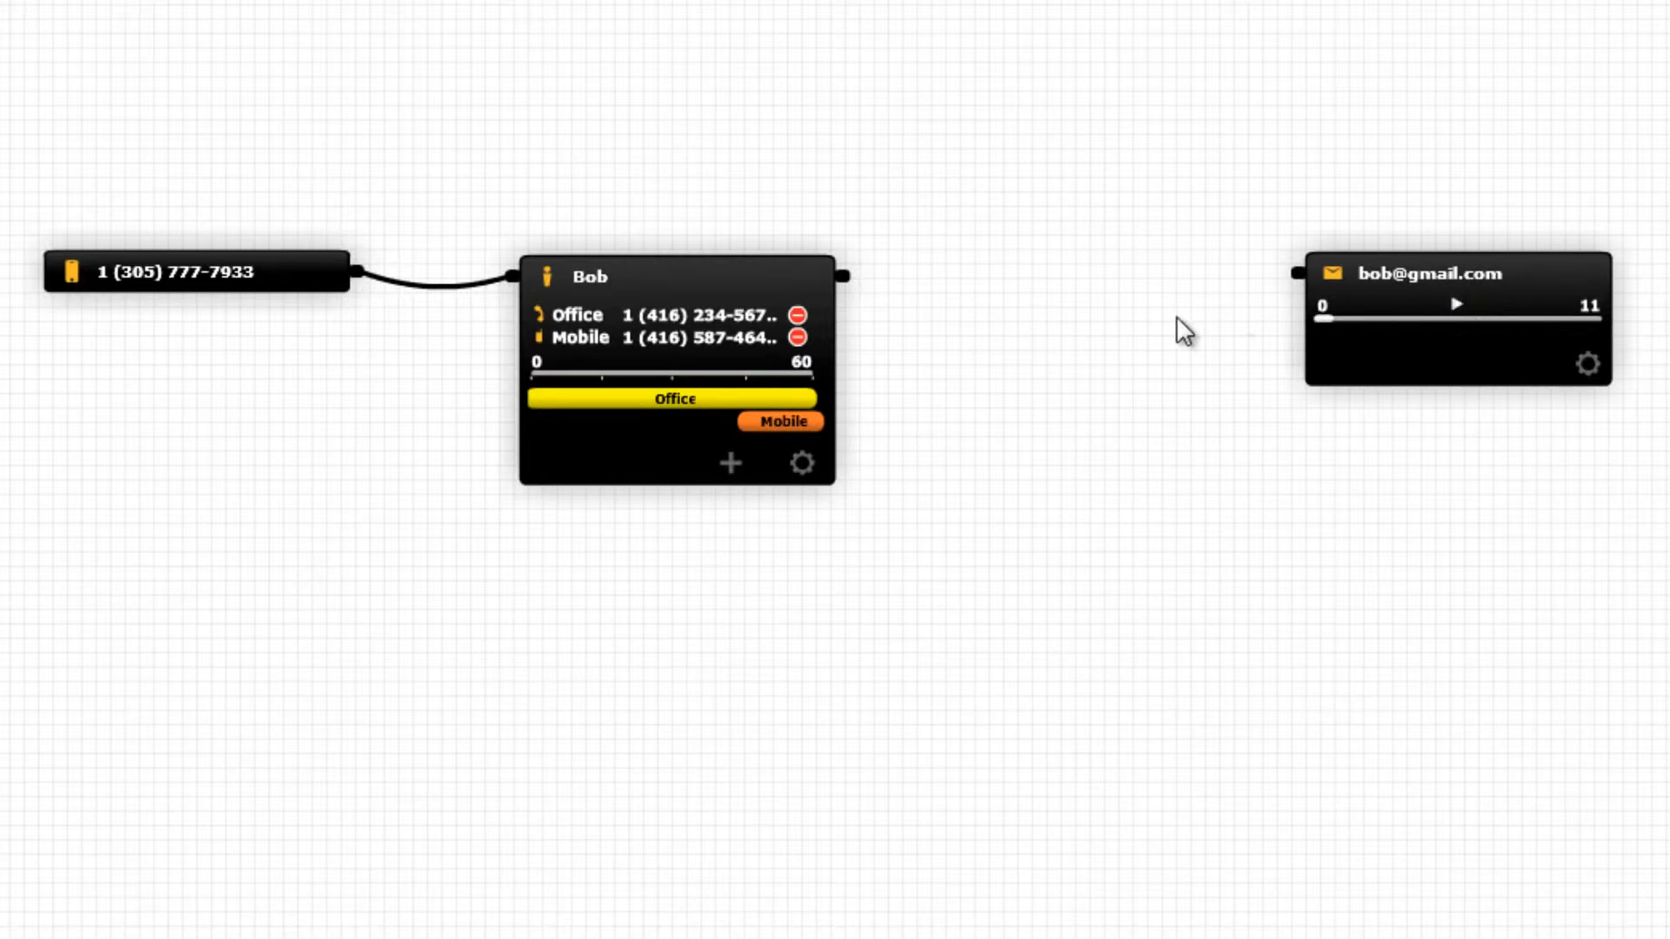
Wire the Person's output to the voicemail box and drop a second Person block before it.
drag(849, 280, 1296, 283)
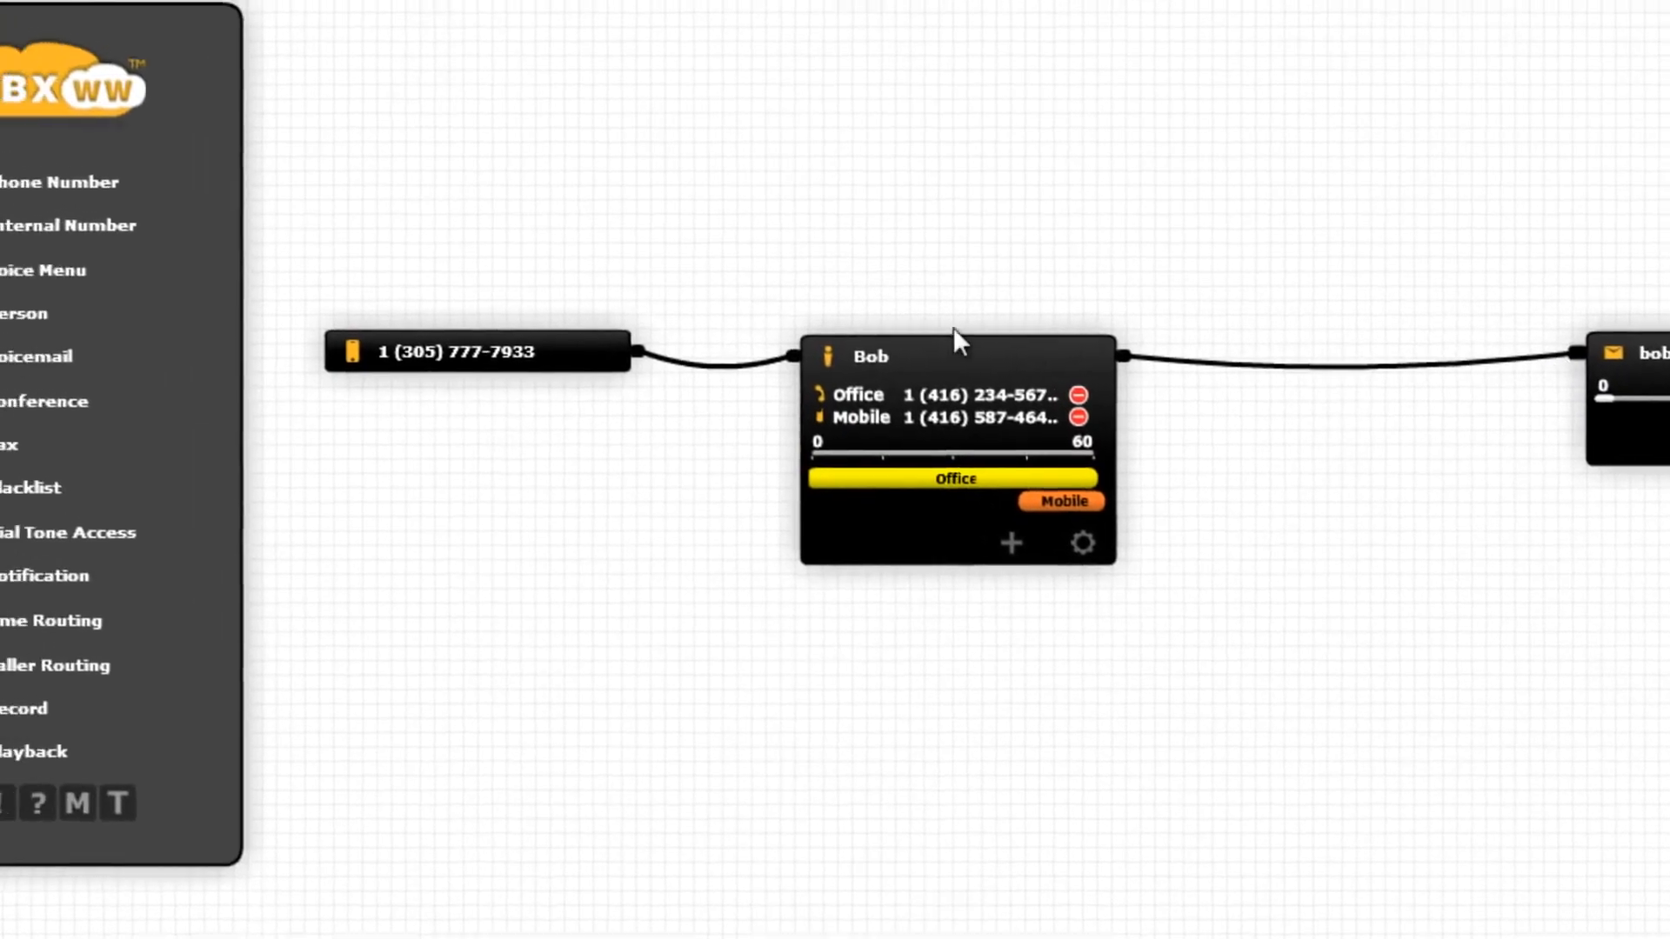
drag(90, 344, 1517, 342)
drag(1131, 271, 1135, 277)
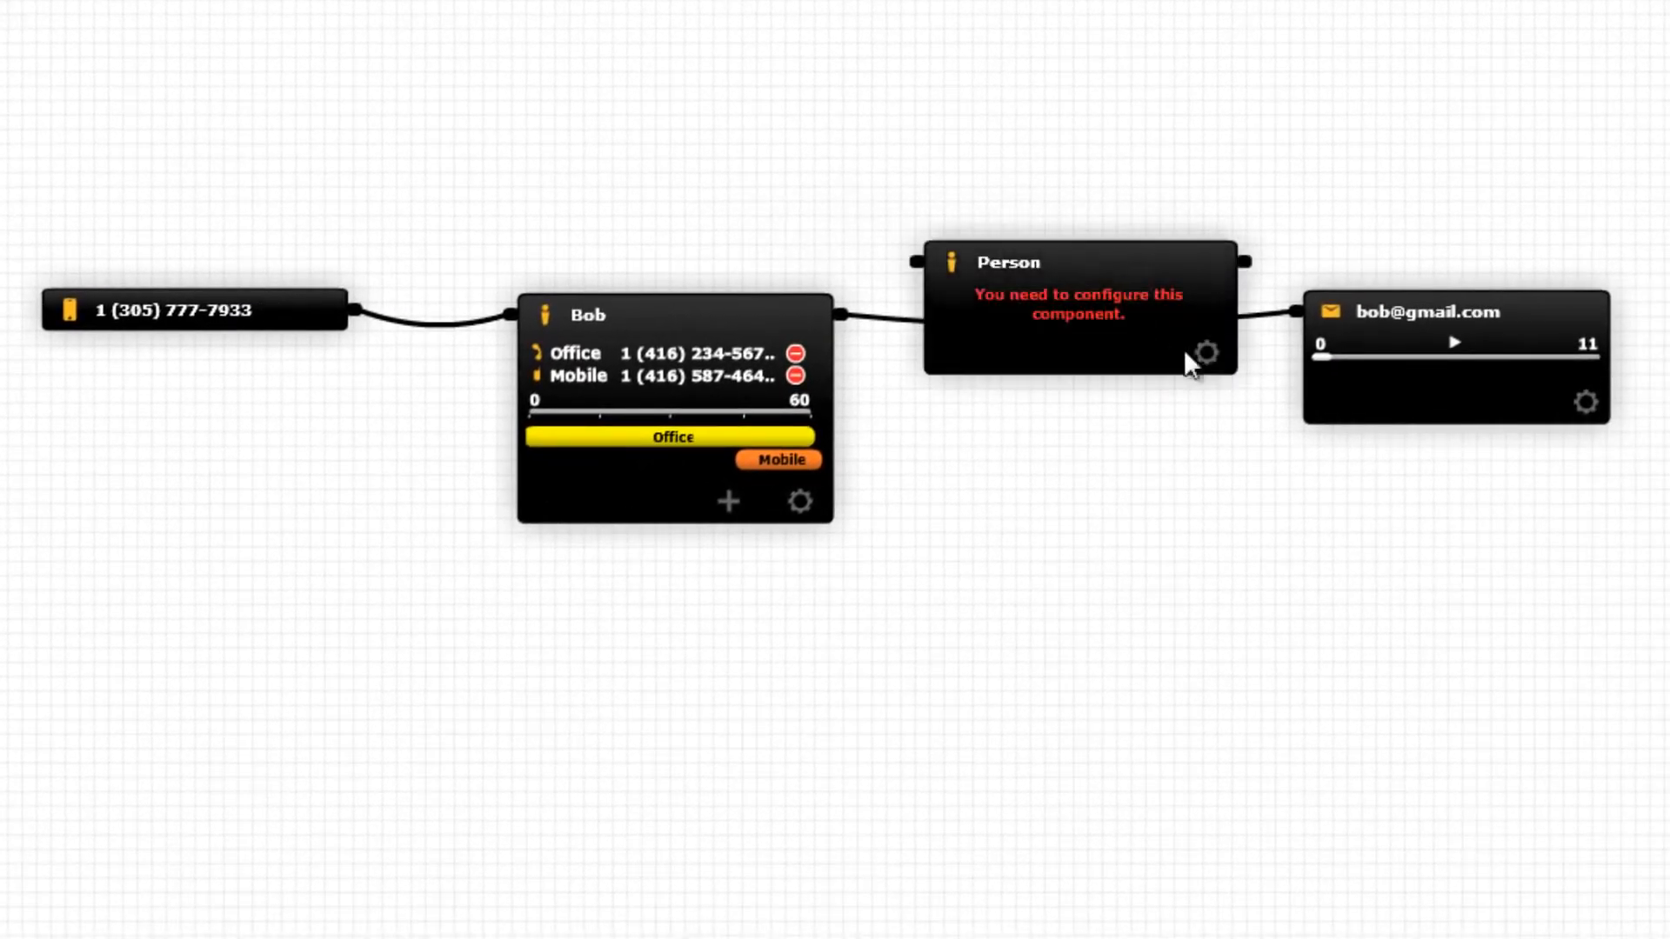
Name the second person and give them a 'Mobile' contact with their mobile number.
click(1207, 353)
text(Su)
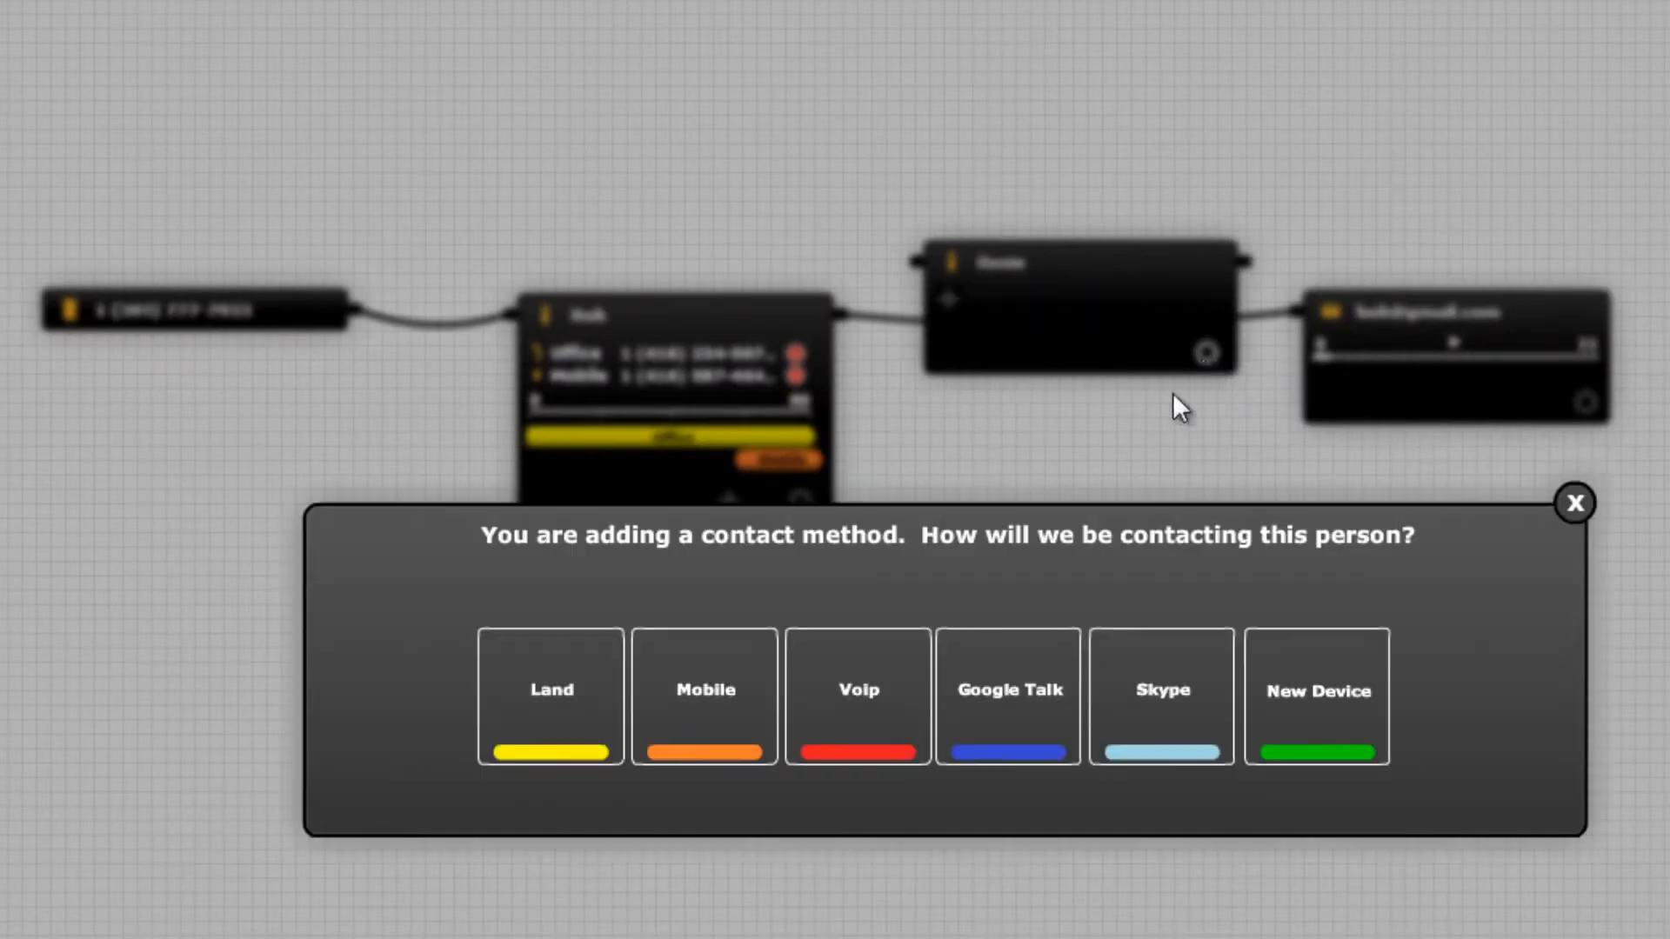
click(761, 692)
key(Return)
text(Mobile)
key(Return)
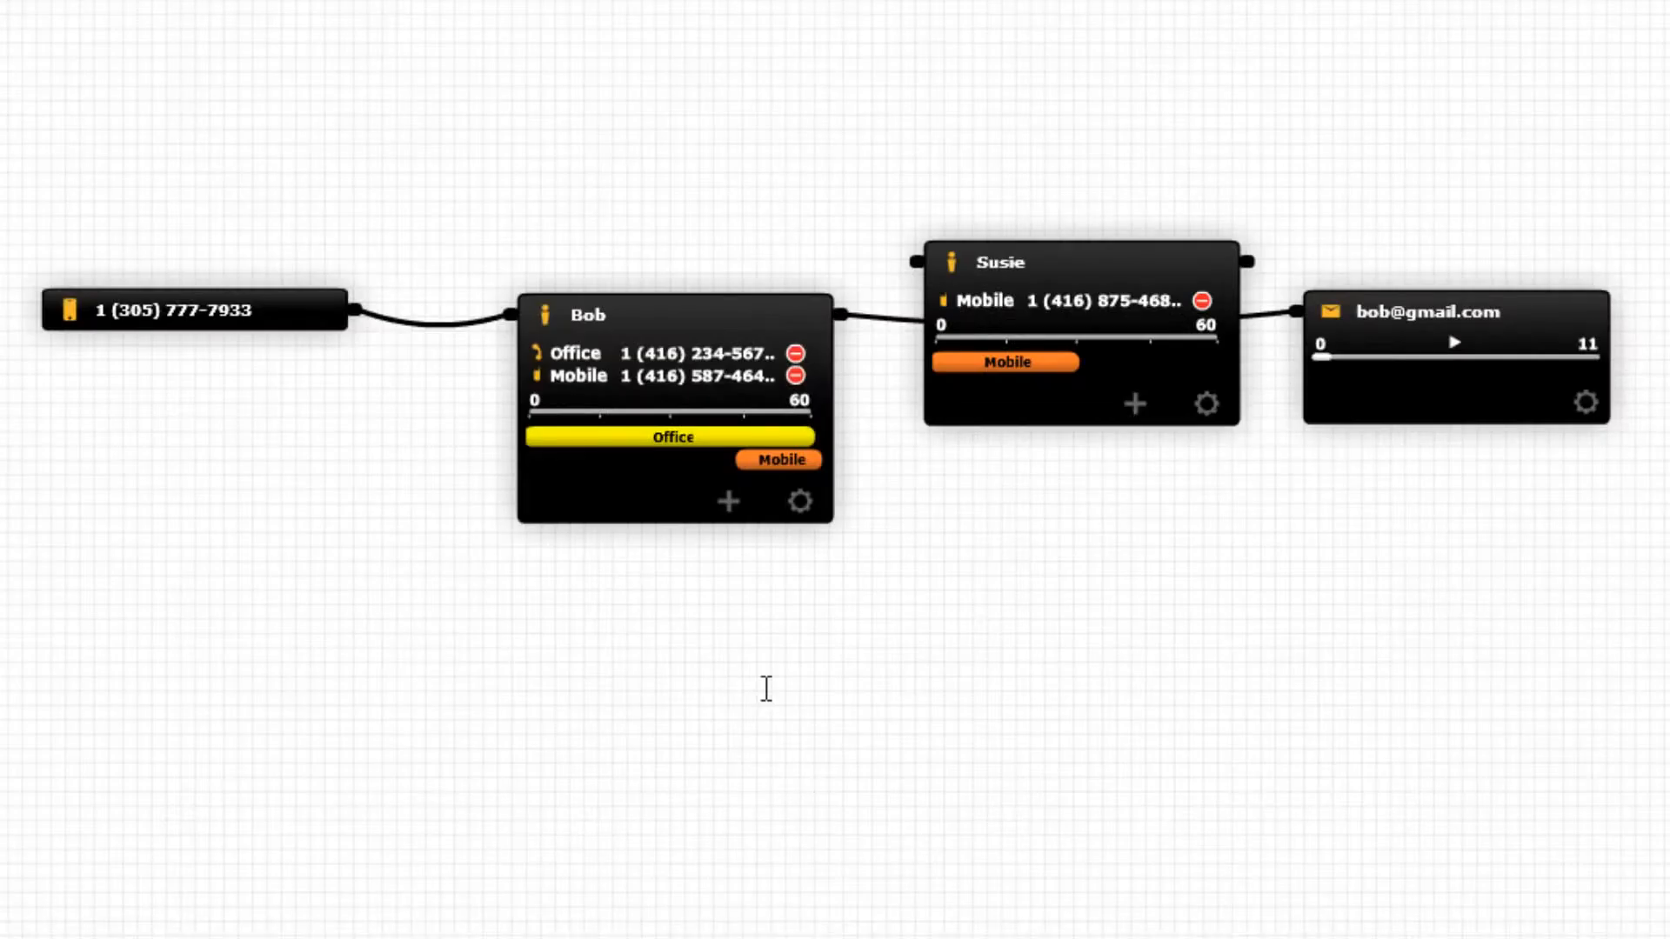
Rewire the chain as first person → second person → voicemail and align the new block.
drag(1268, 328, 920, 271)
drag(1247, 261, 1293, 323)
drag(1137, 284, 1139, 333)
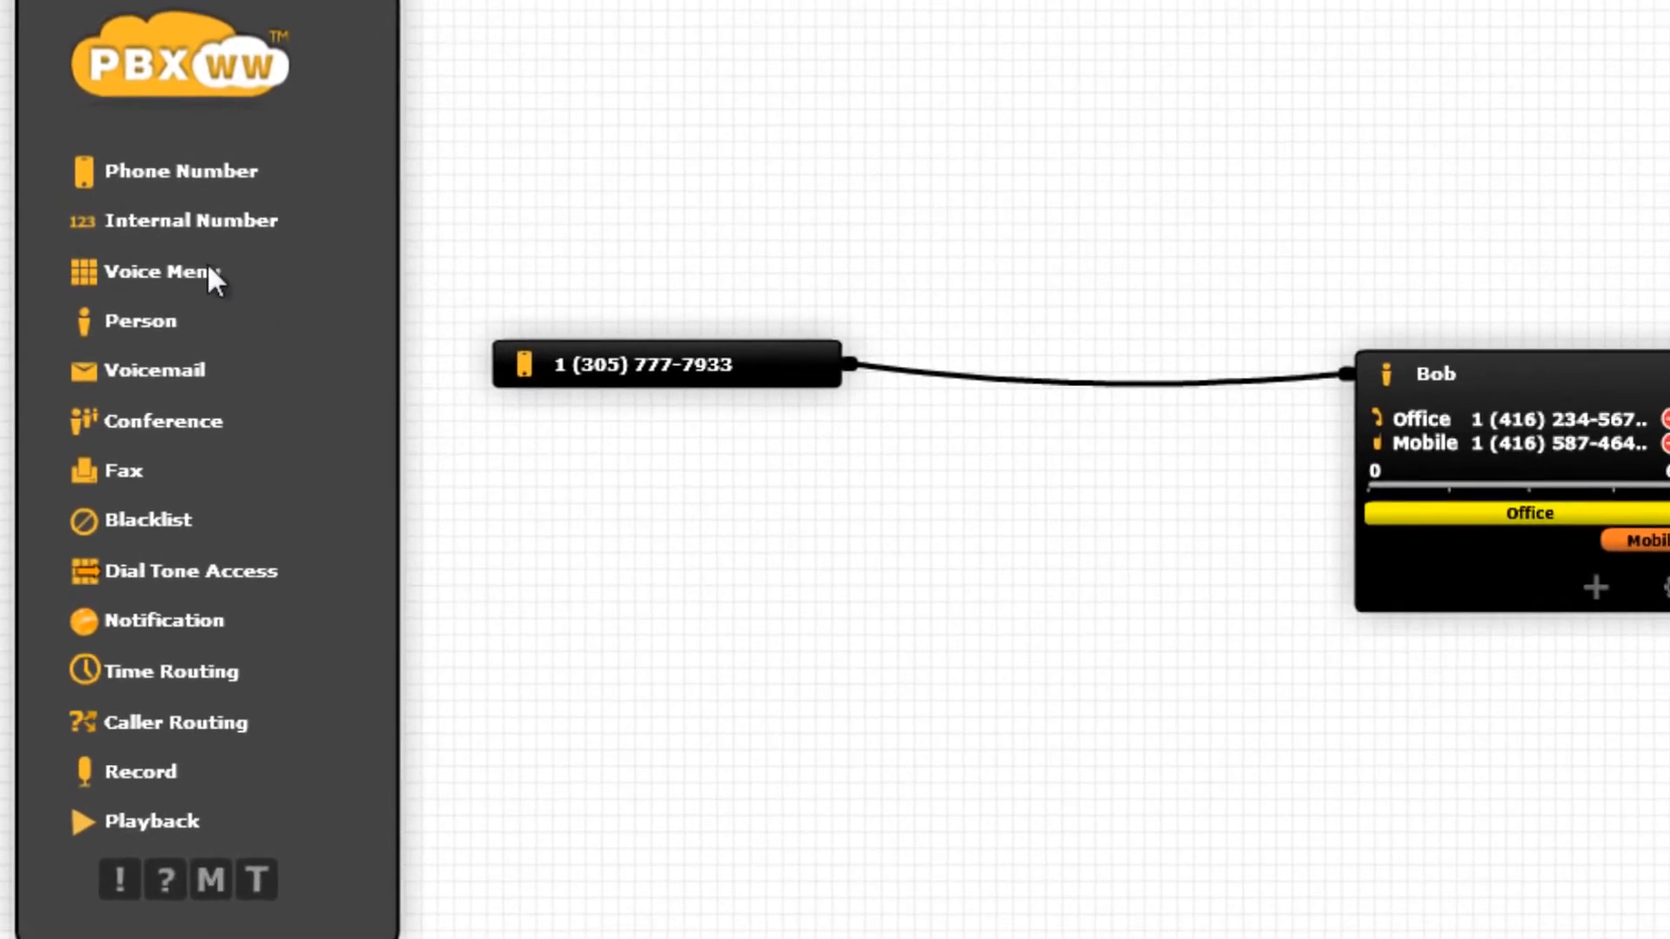
Insert a menu block after the phone number, name it 'Voice Menu', and record an 11-second greeting.
drag(194, 272, 1161, 448)
drag(1294, 392, 931, 436)
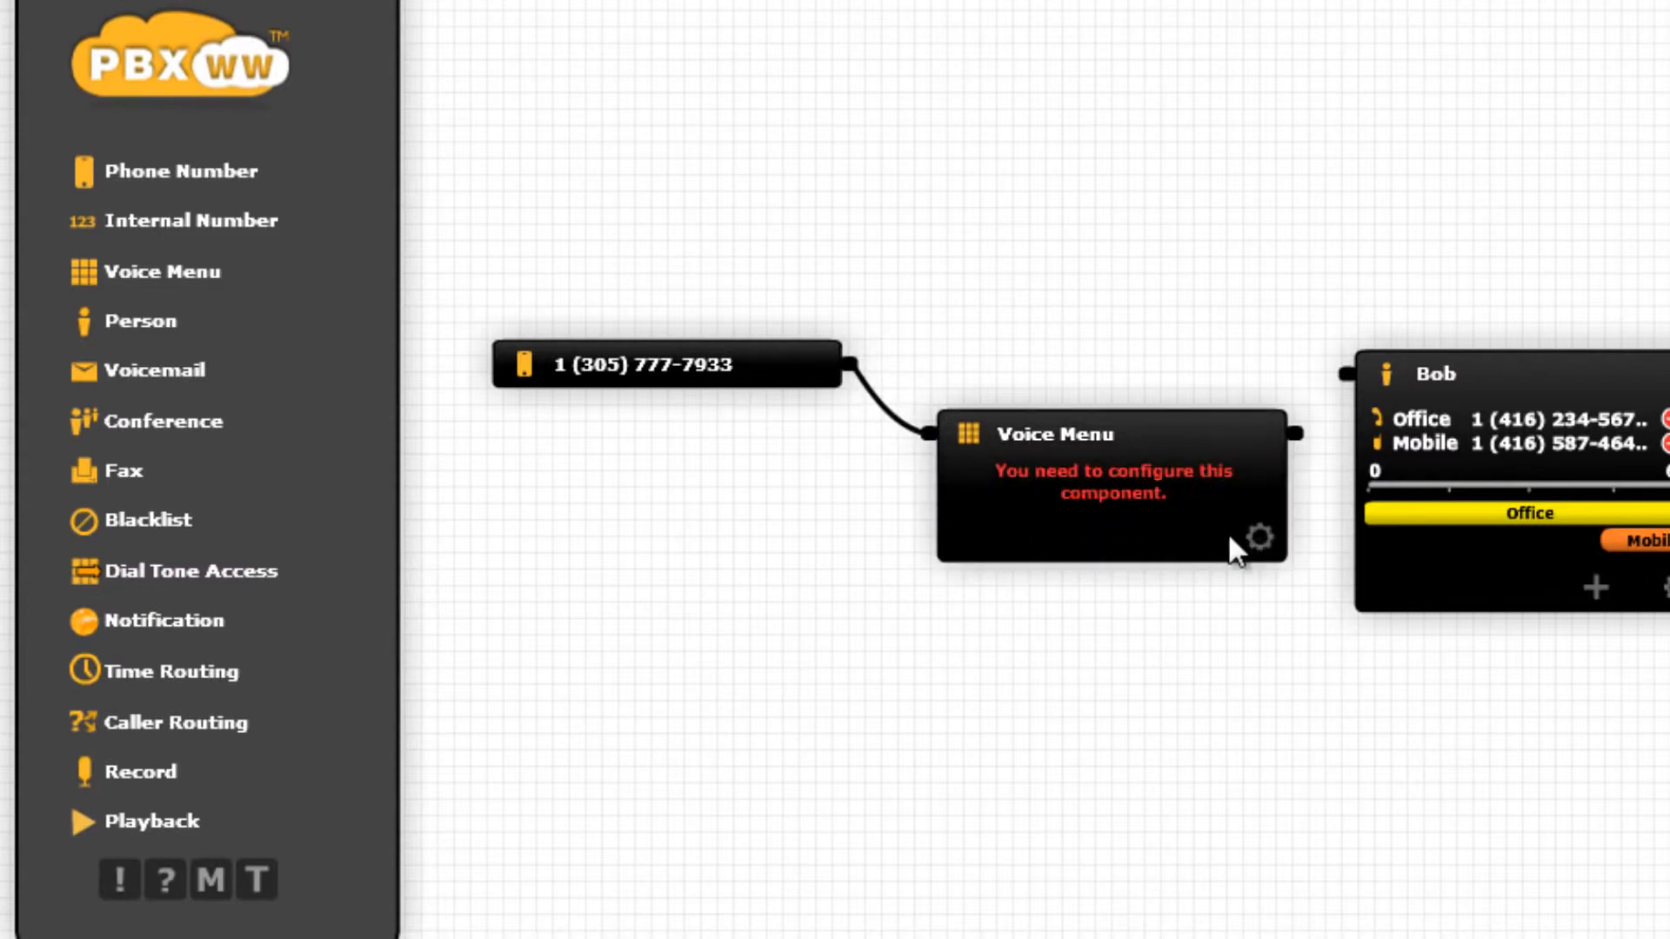
click(1255, 537)
text(Voice Menu)
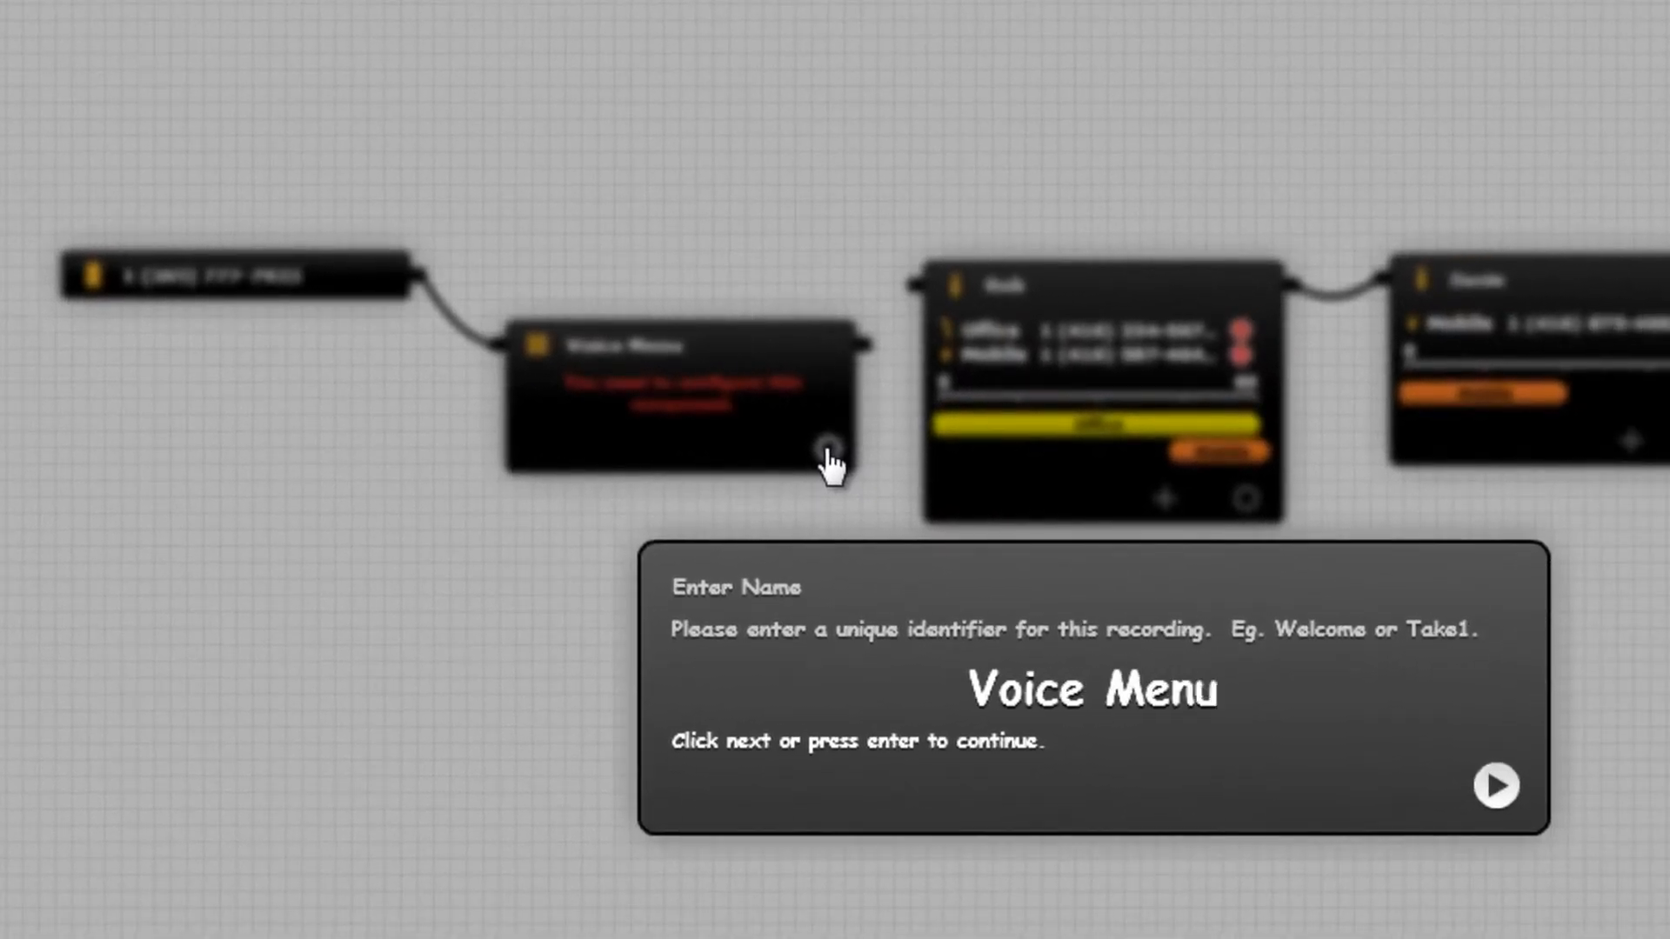
key(Return)
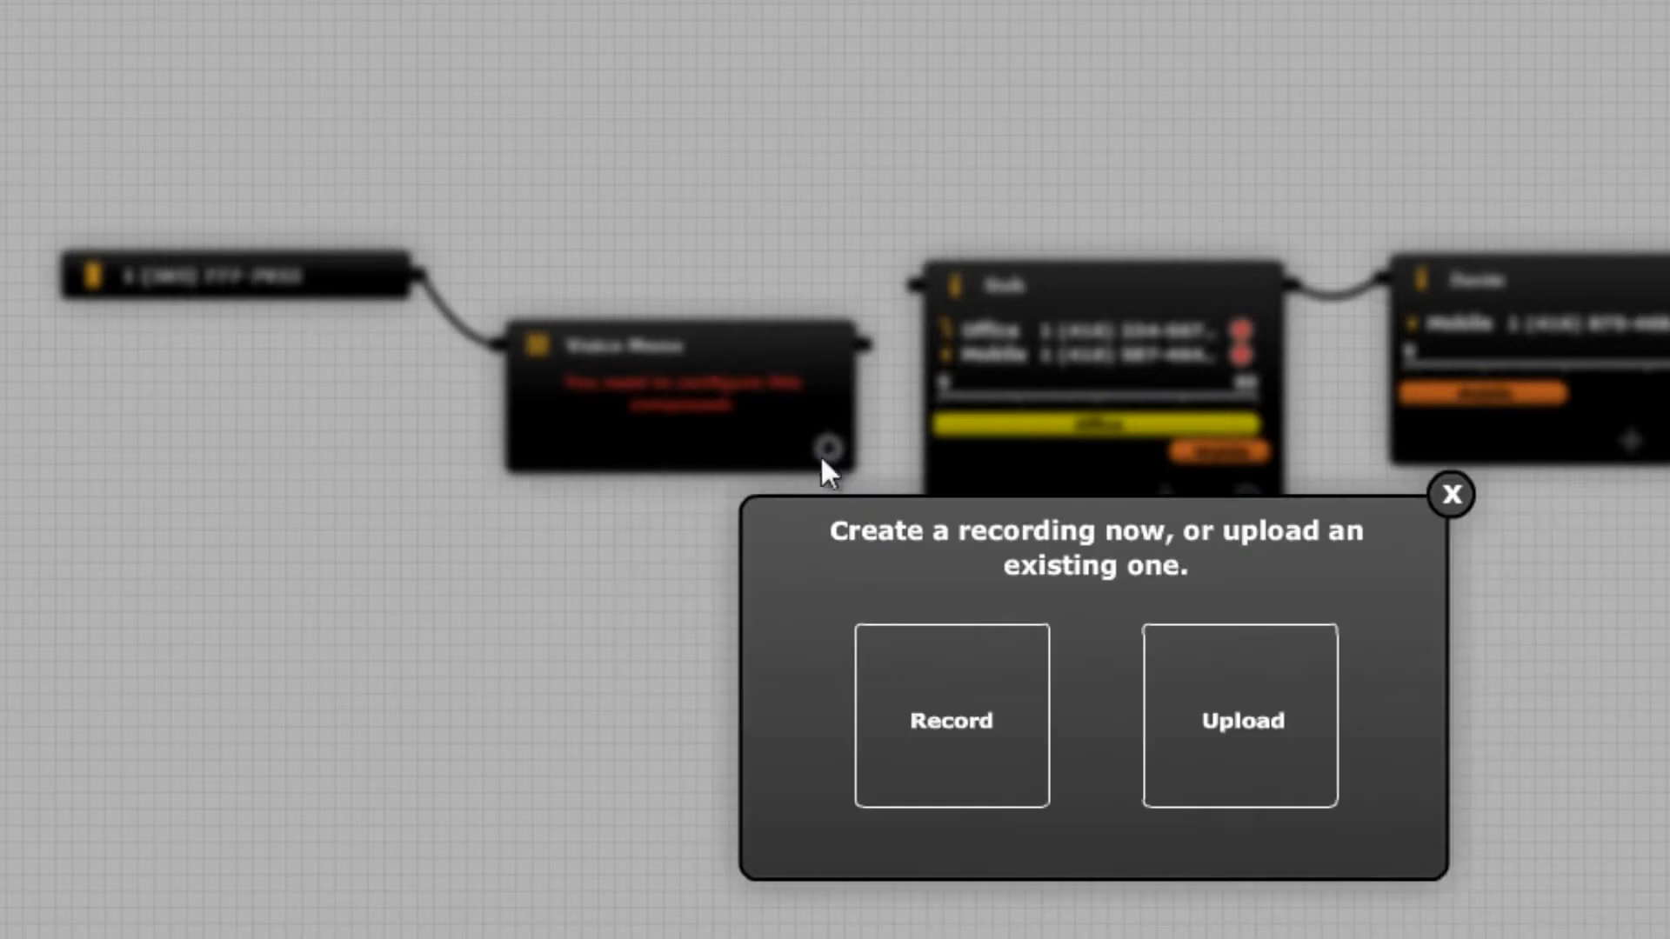
click(914, 680)
click(1094, 741)
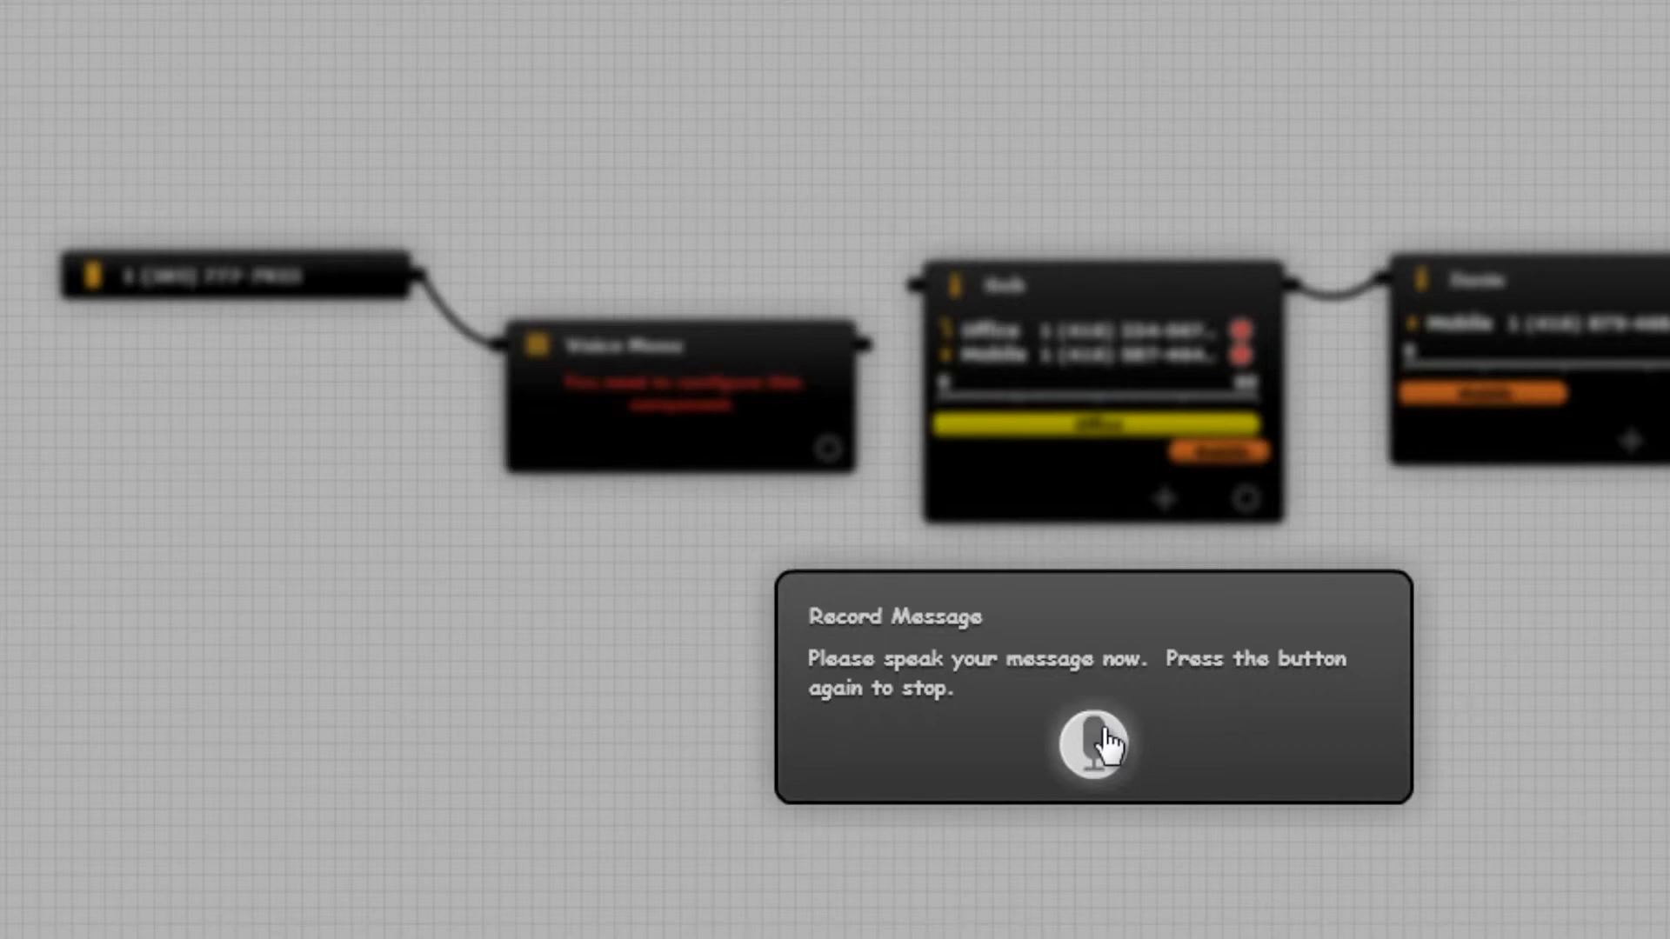
click(1108, 741)
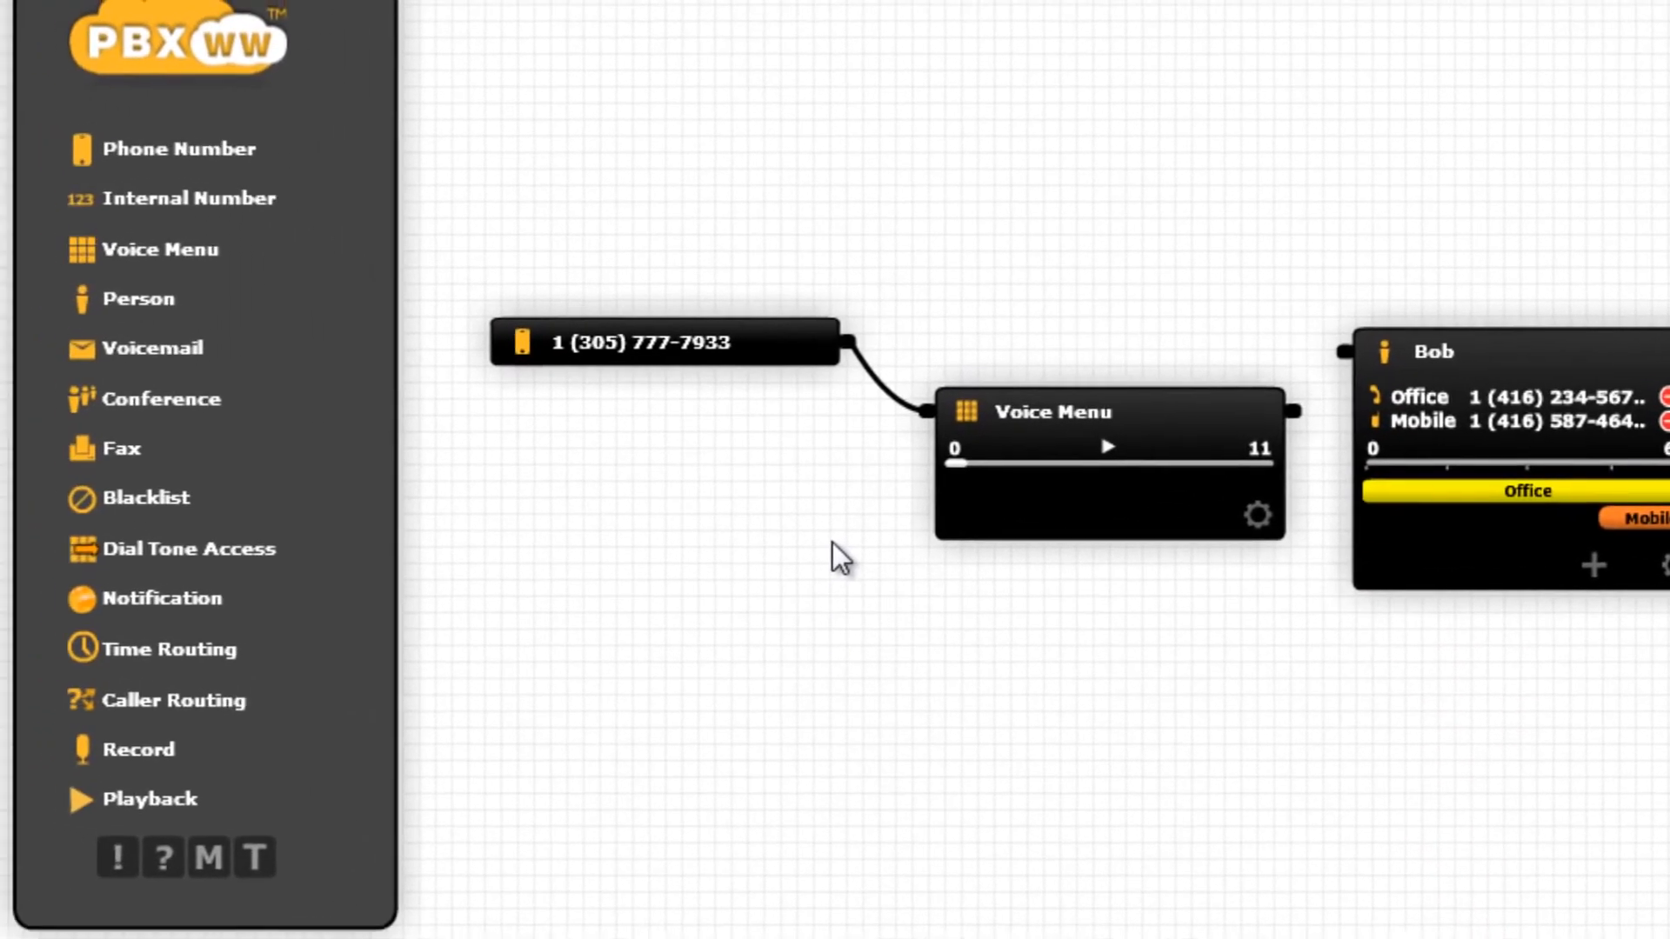
Add a second Phone Number block set to the second listed number, wired into the Voice Menu.
drag(217, 165, 696, 620)
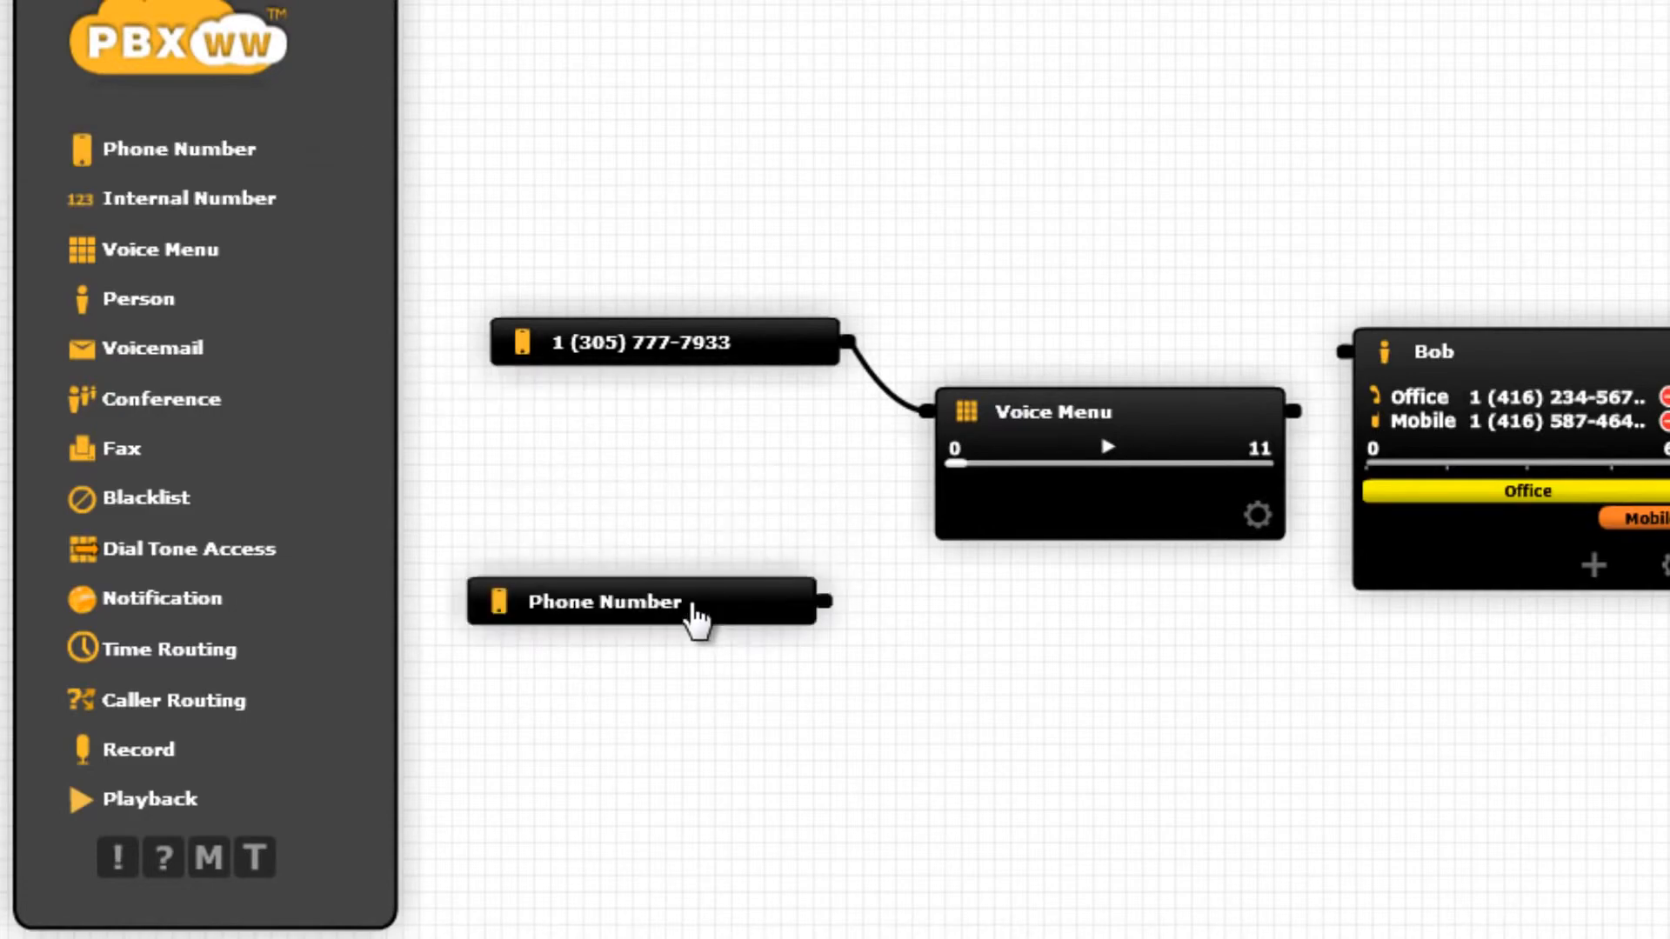
click(791, 708)
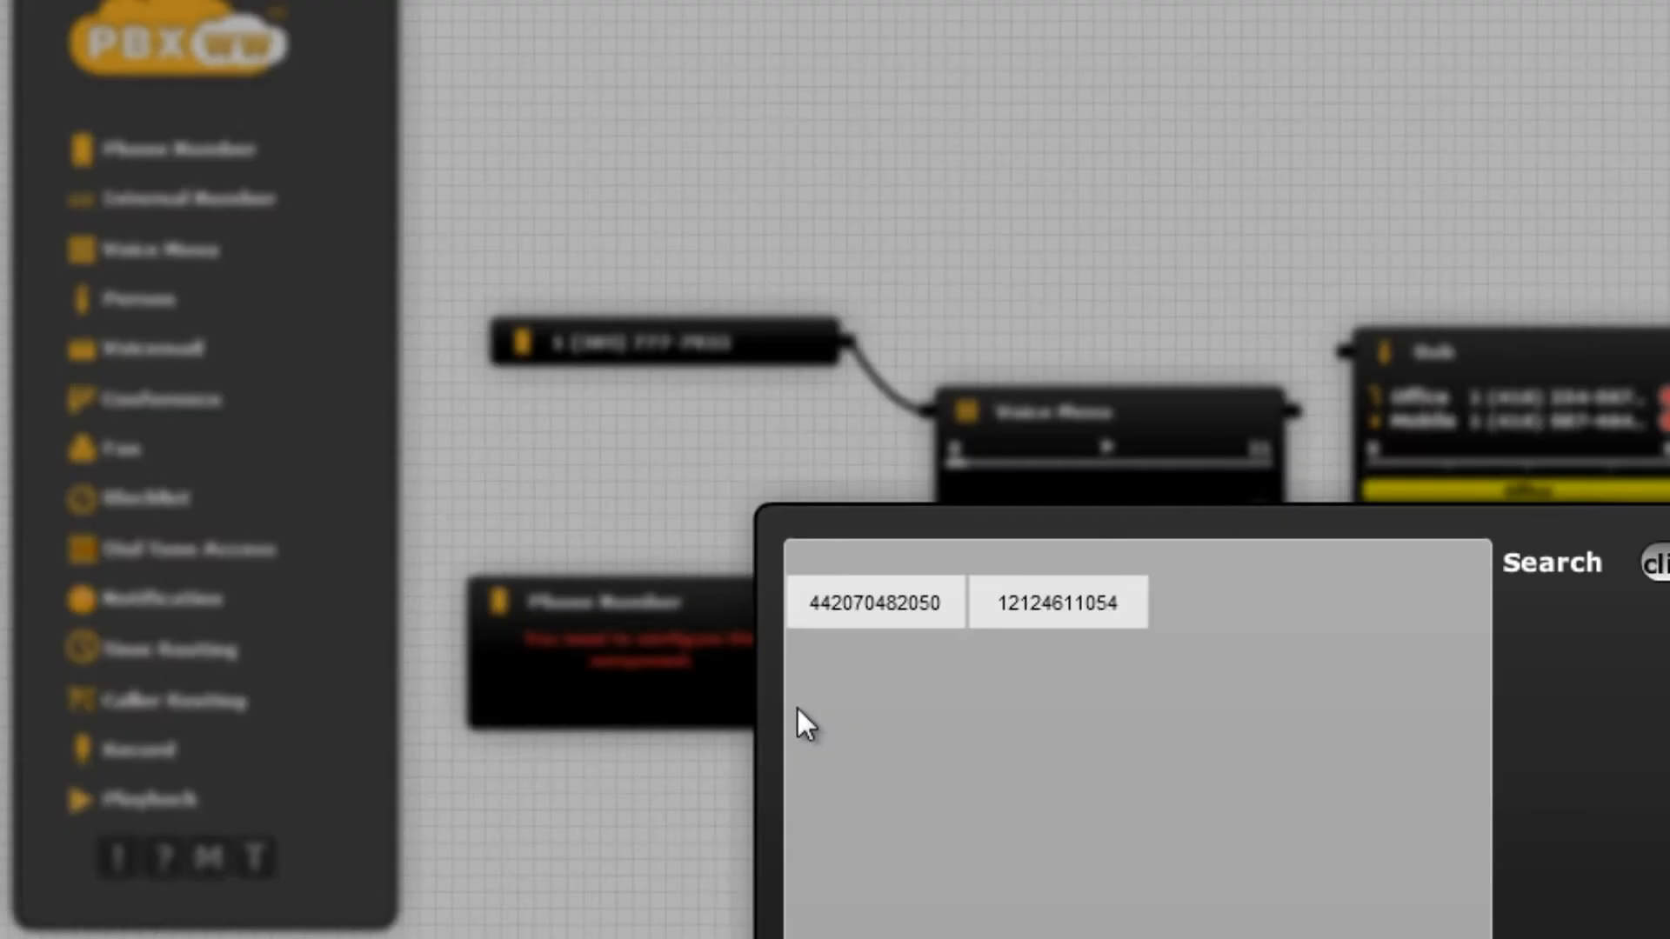
click(1045, 612)
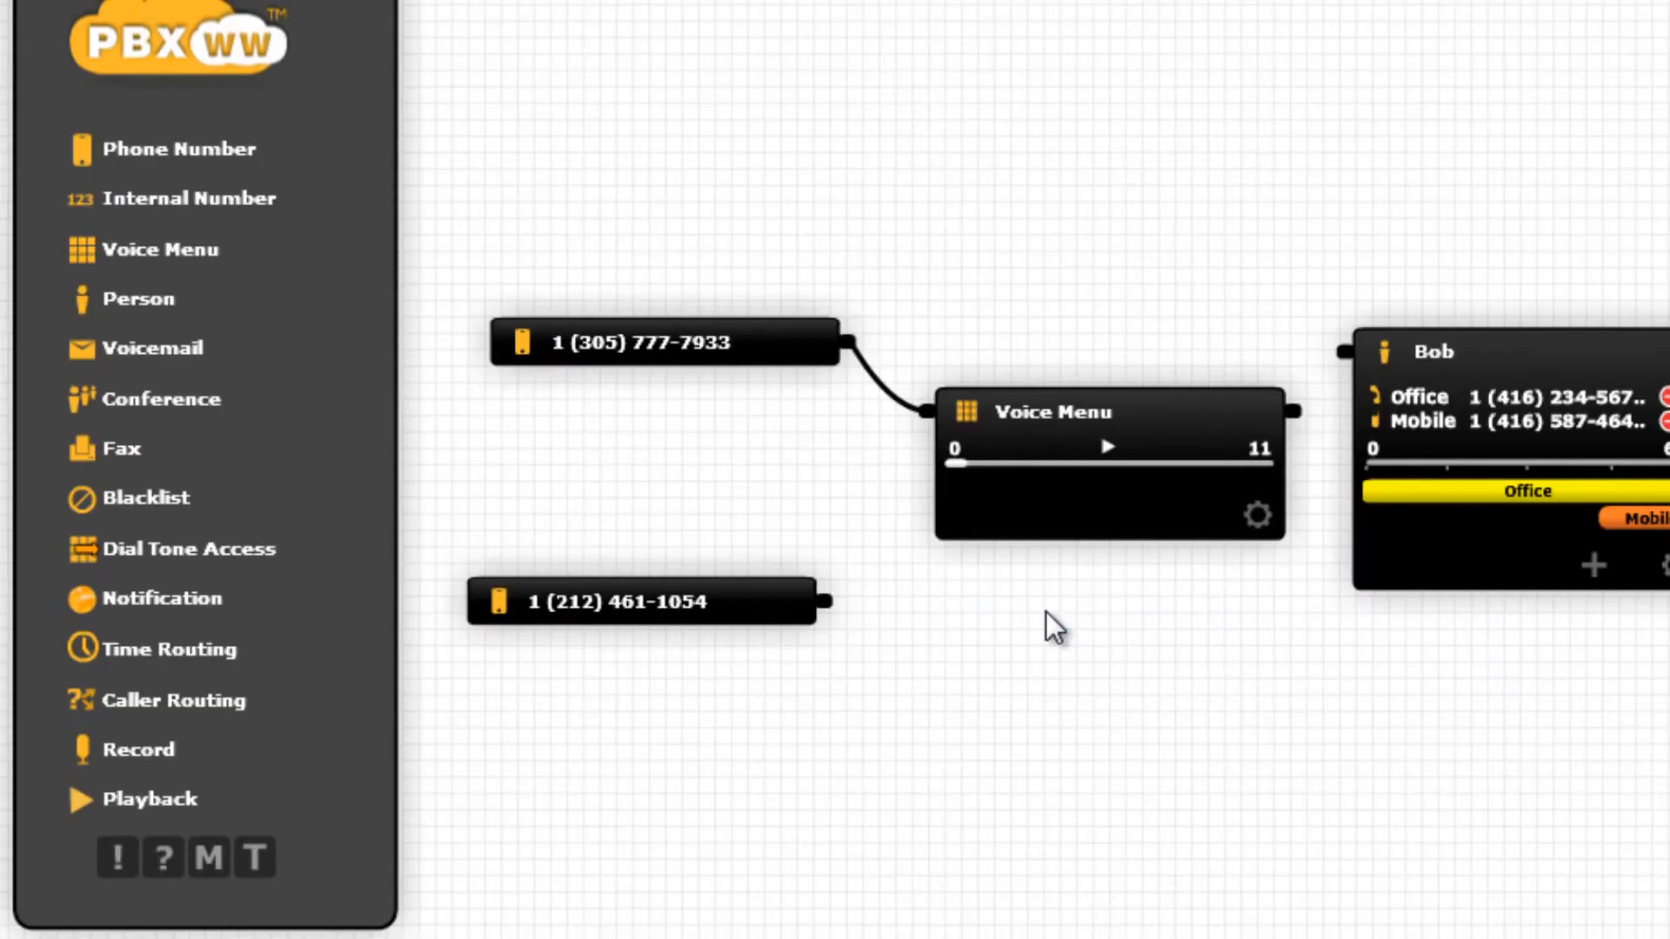
drag(827, 602, 922, 422)
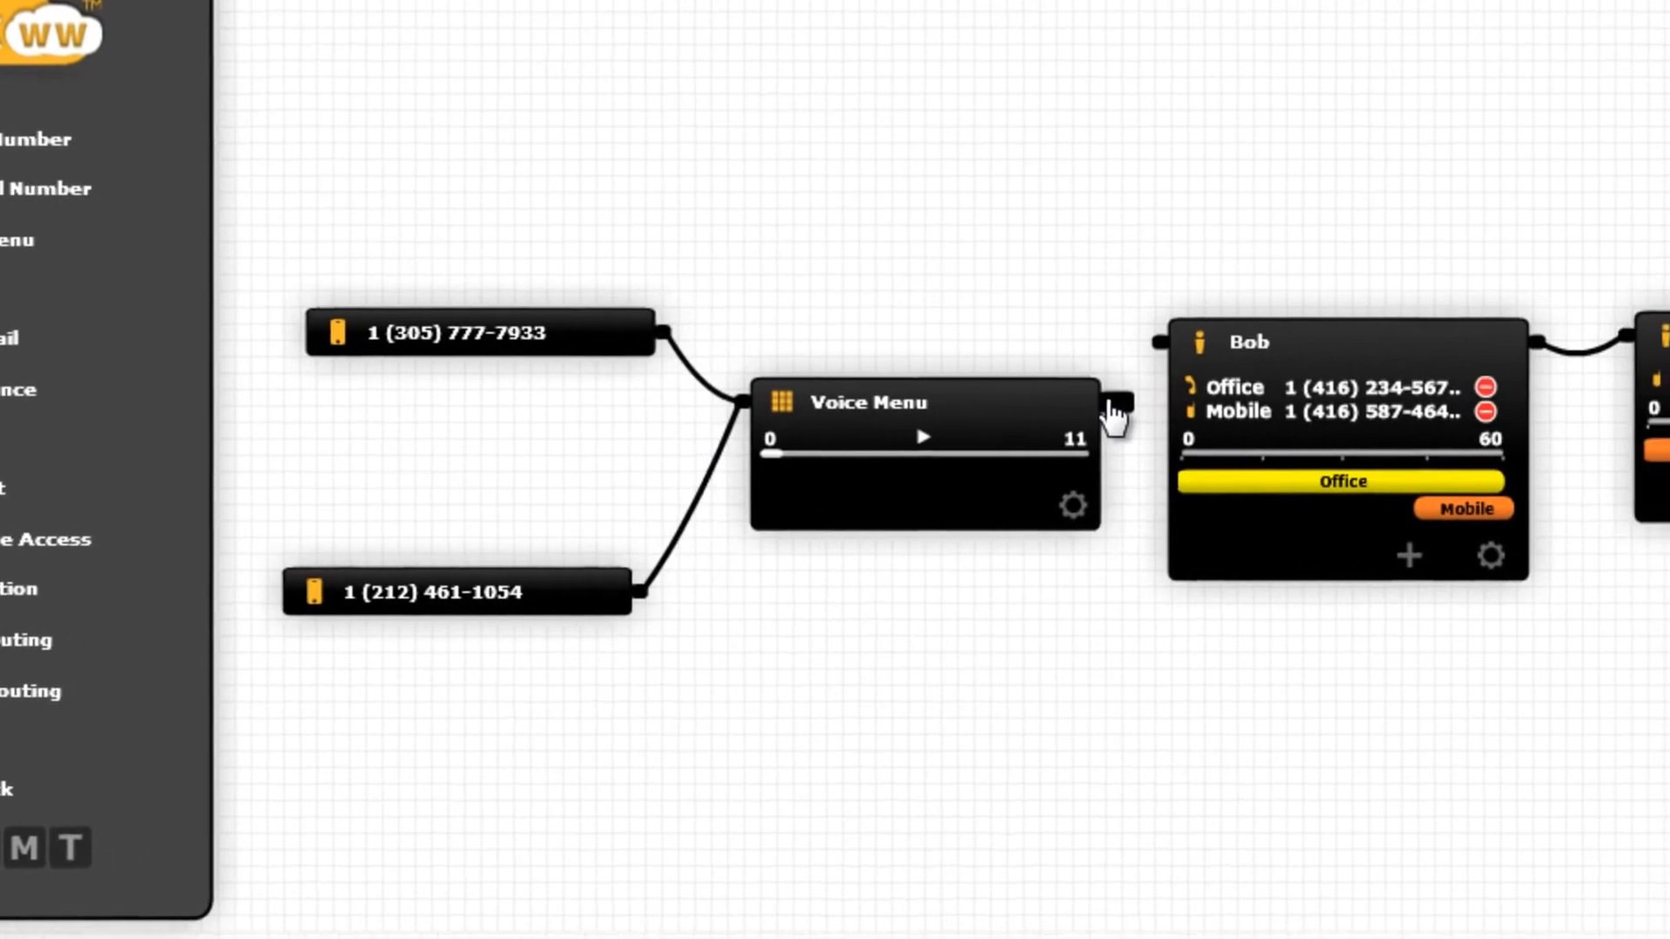
Wire Voice Menu options 1 and 2 to the first and second person, and reposition both person nodes.
drag(1297, 413, 1342, 369)
drag(1070, 344, 1070, 342)
drag(1025, 401, 1550, 336)
drag(1218, 328, 1200, 326)
drag(1361, 336, 1379, 901)
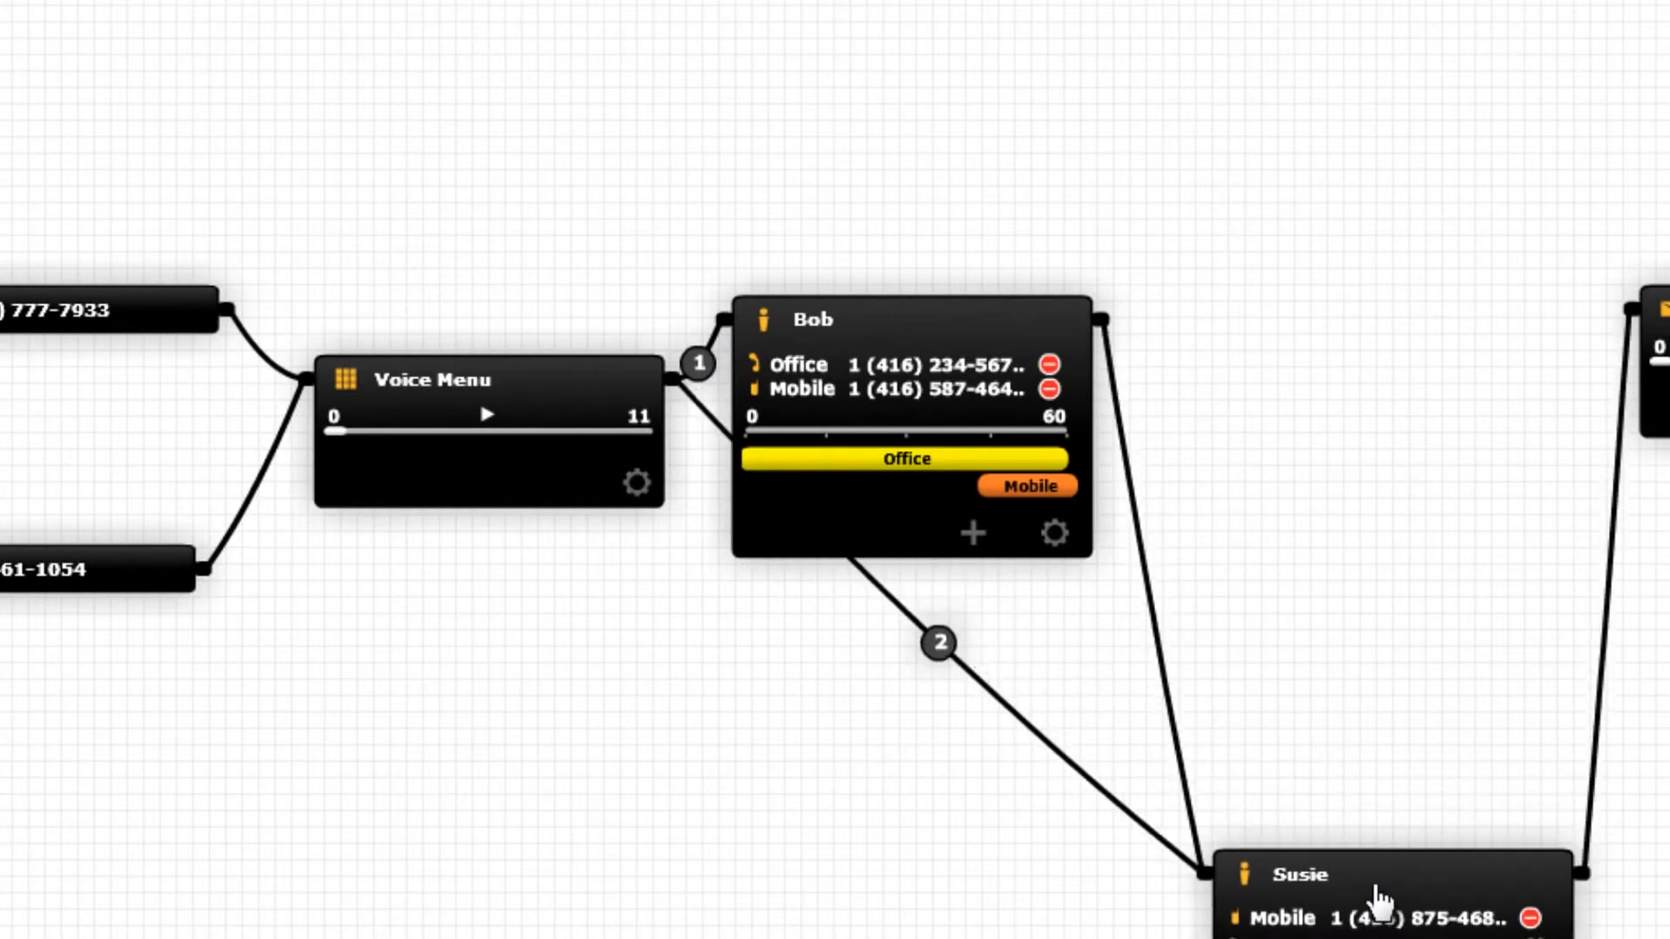
drag(958, 330, 1053, 235)
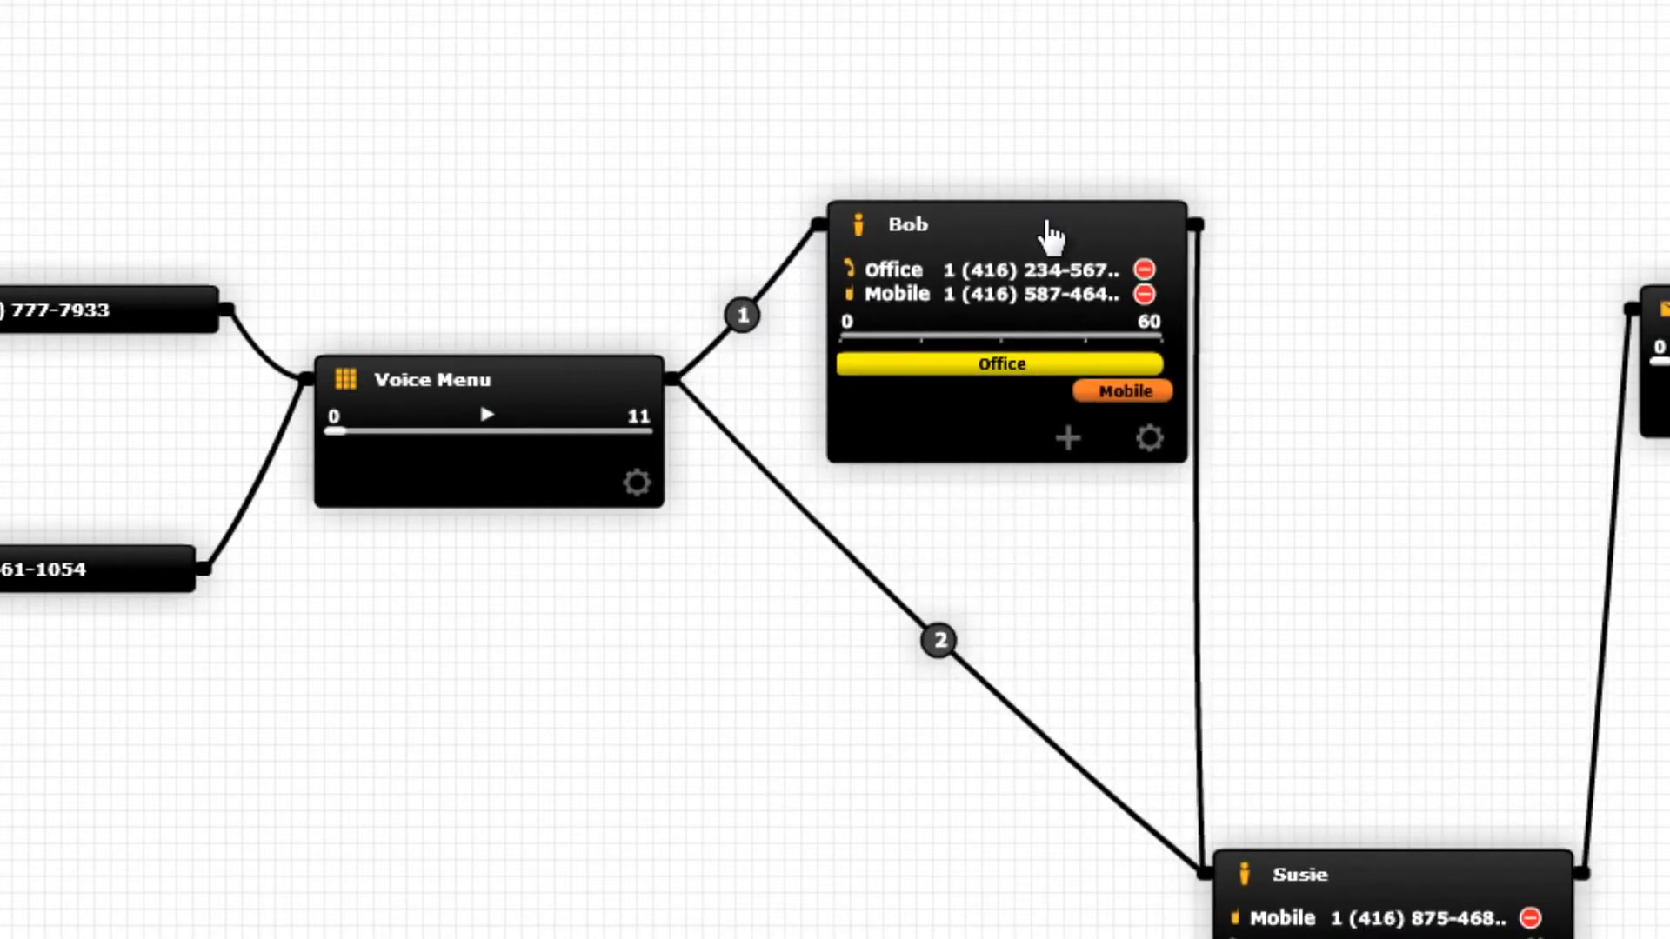
Relabel the two menu options as extensions 101 and 102.
text(101)
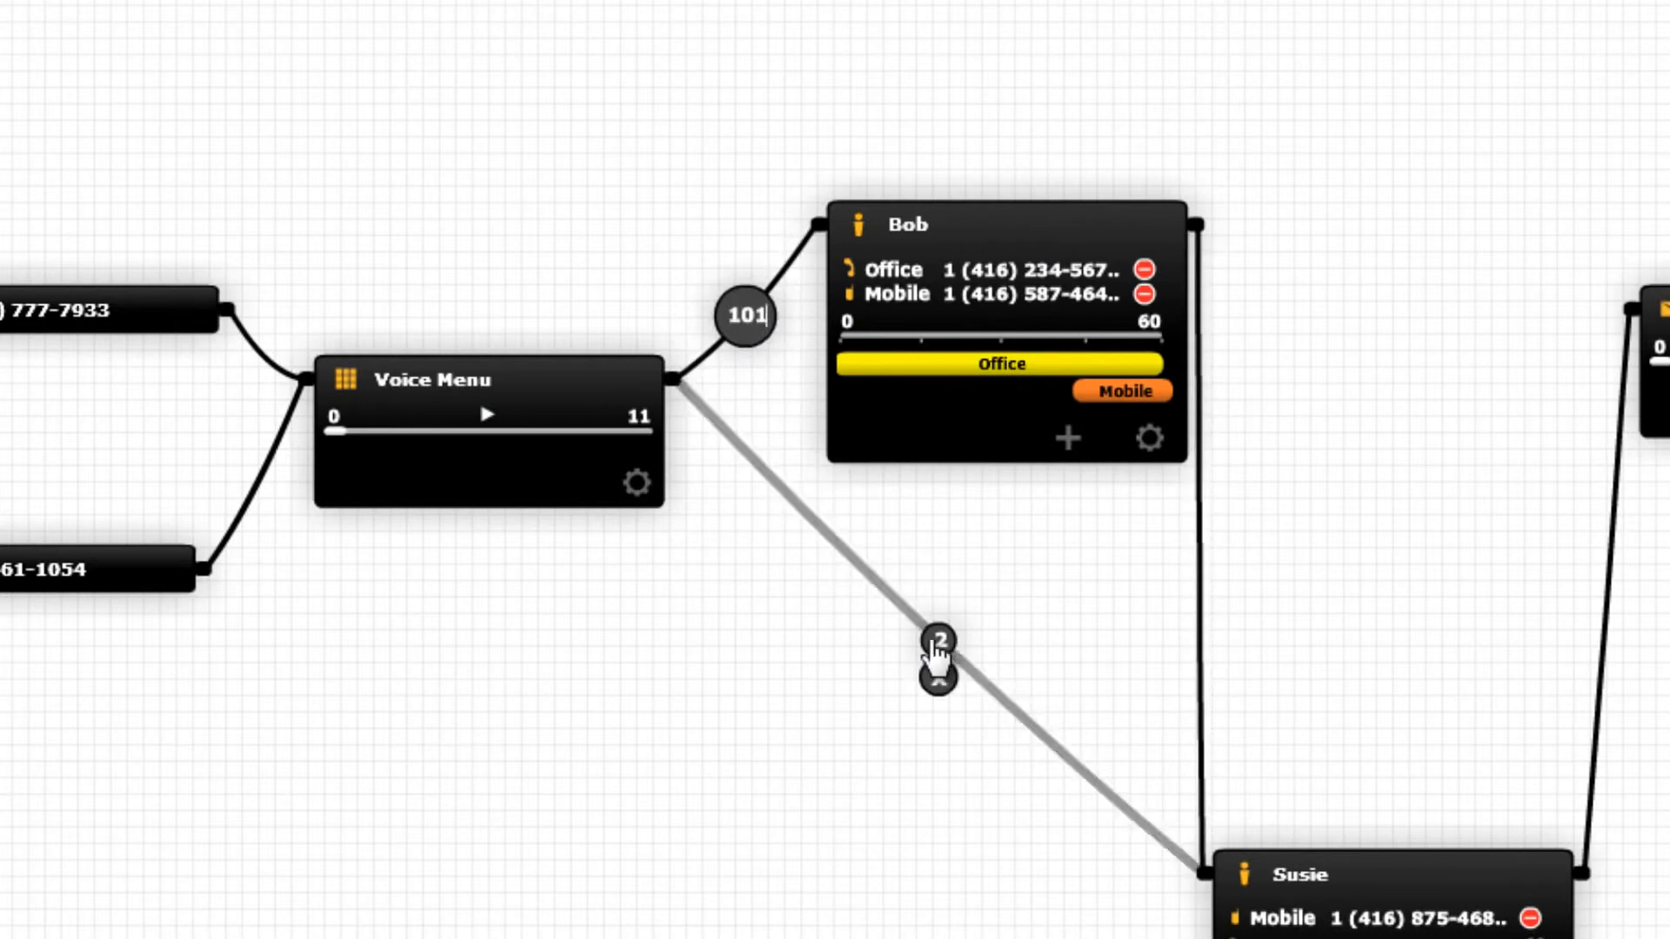
click(938, 641)
text(102)
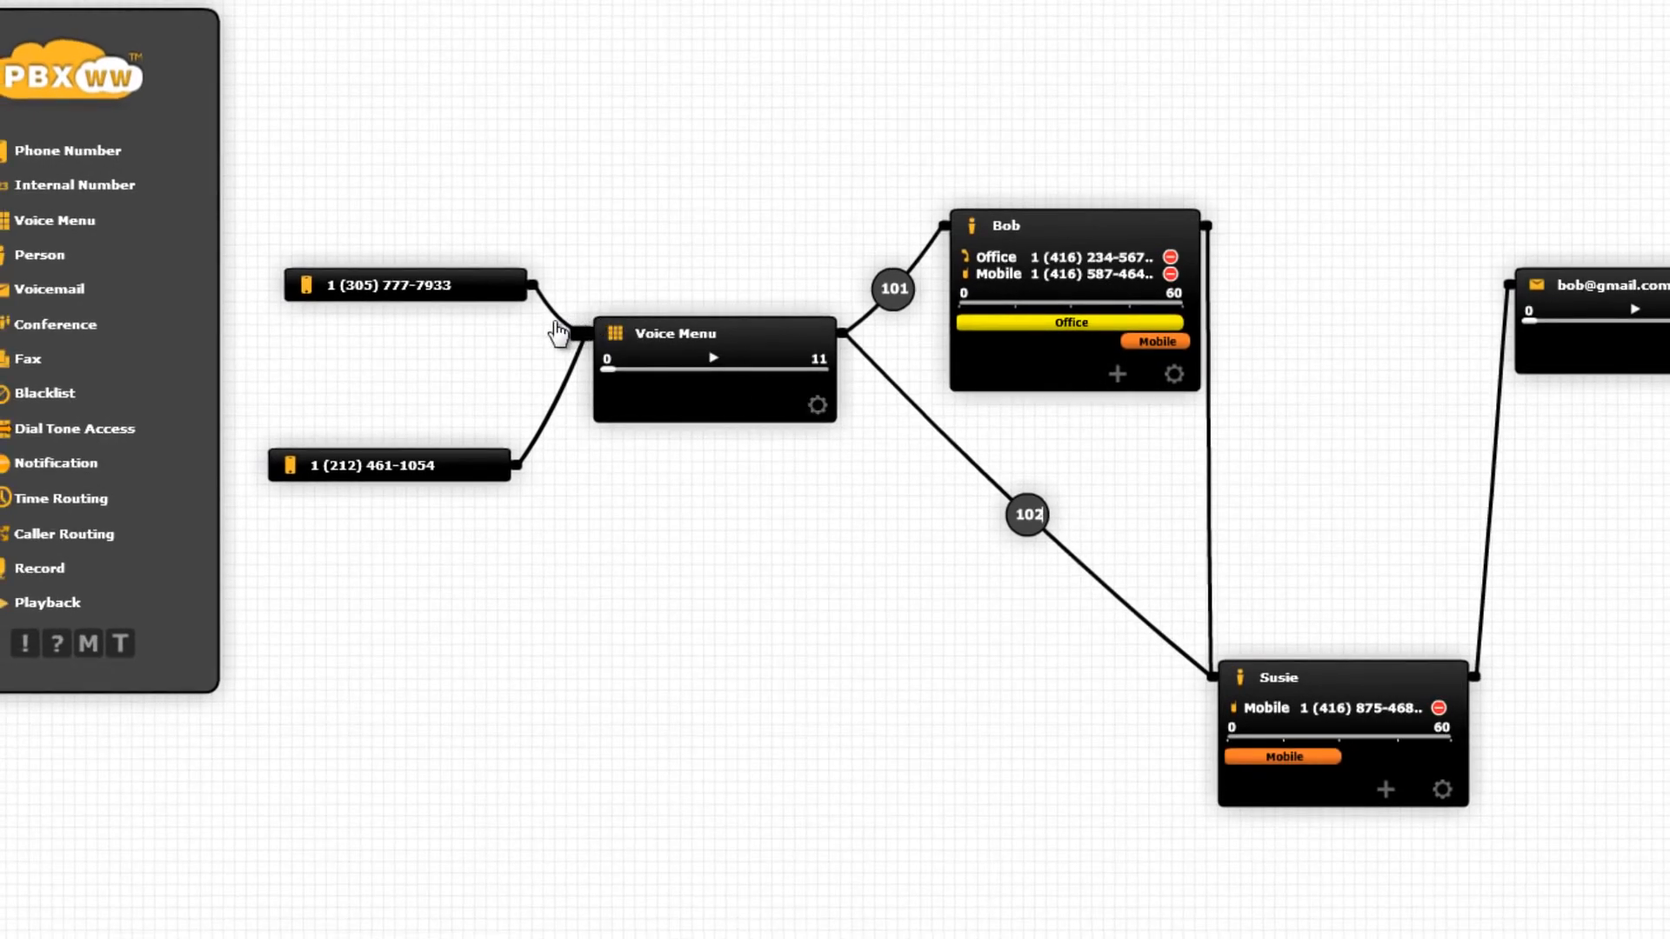
Trash the original phone number, wire the first person's overflow to voicemail, and place the voice menu between both people.
drag(539, 290, 911, 233)
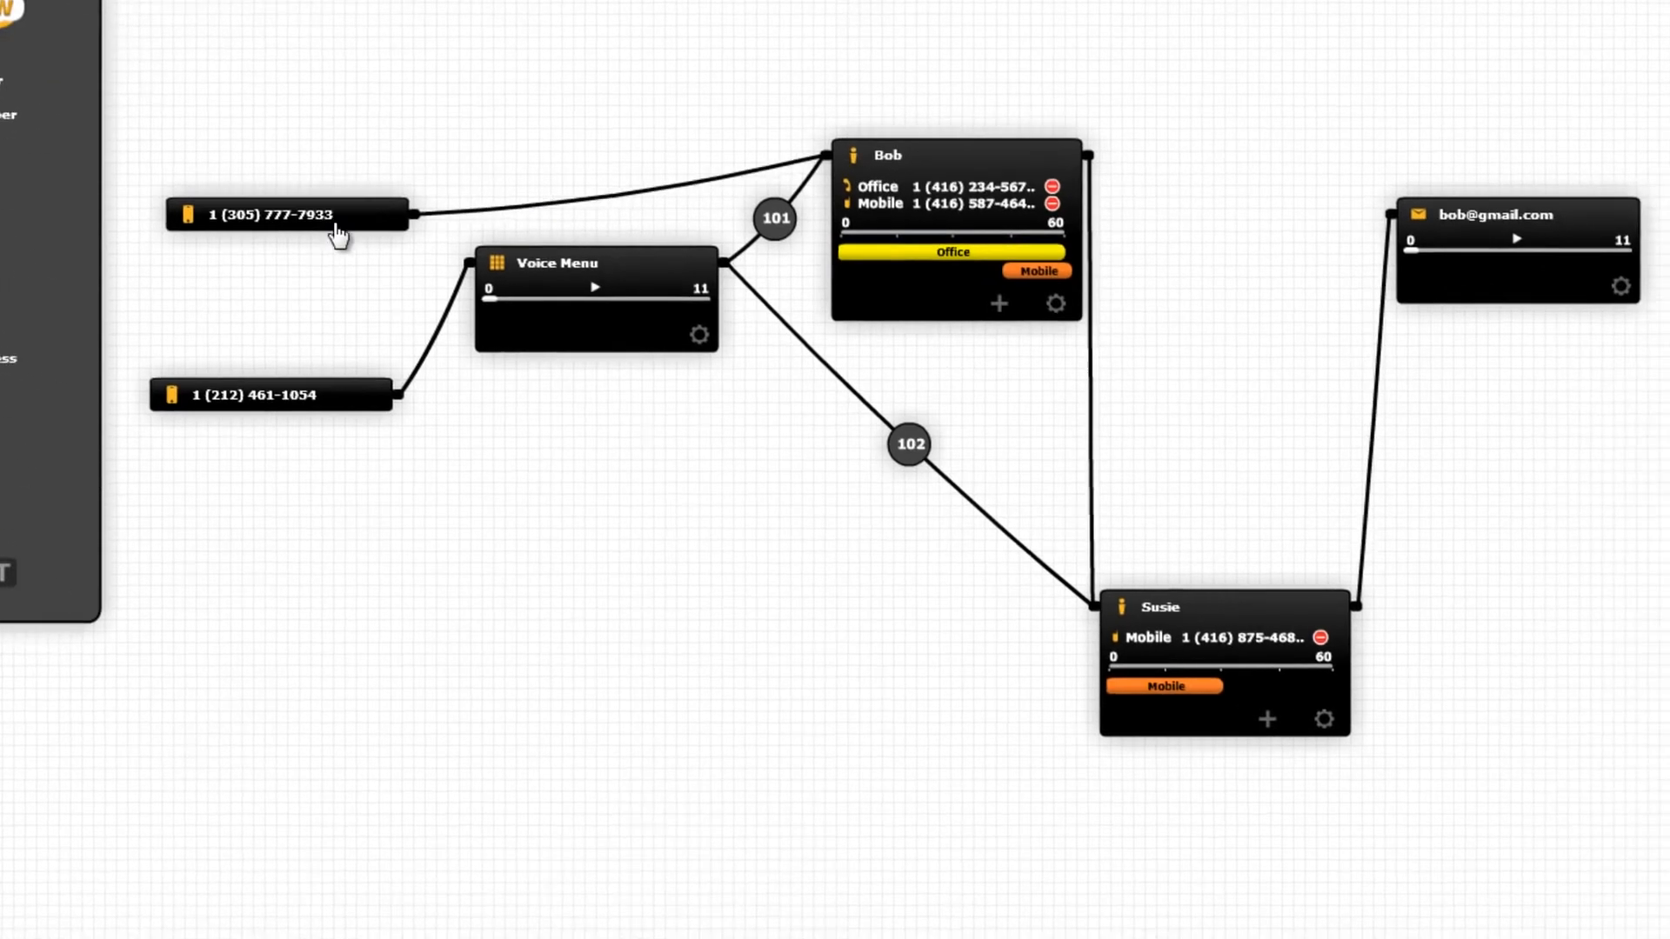
drag(338, 235, 1669, 938)
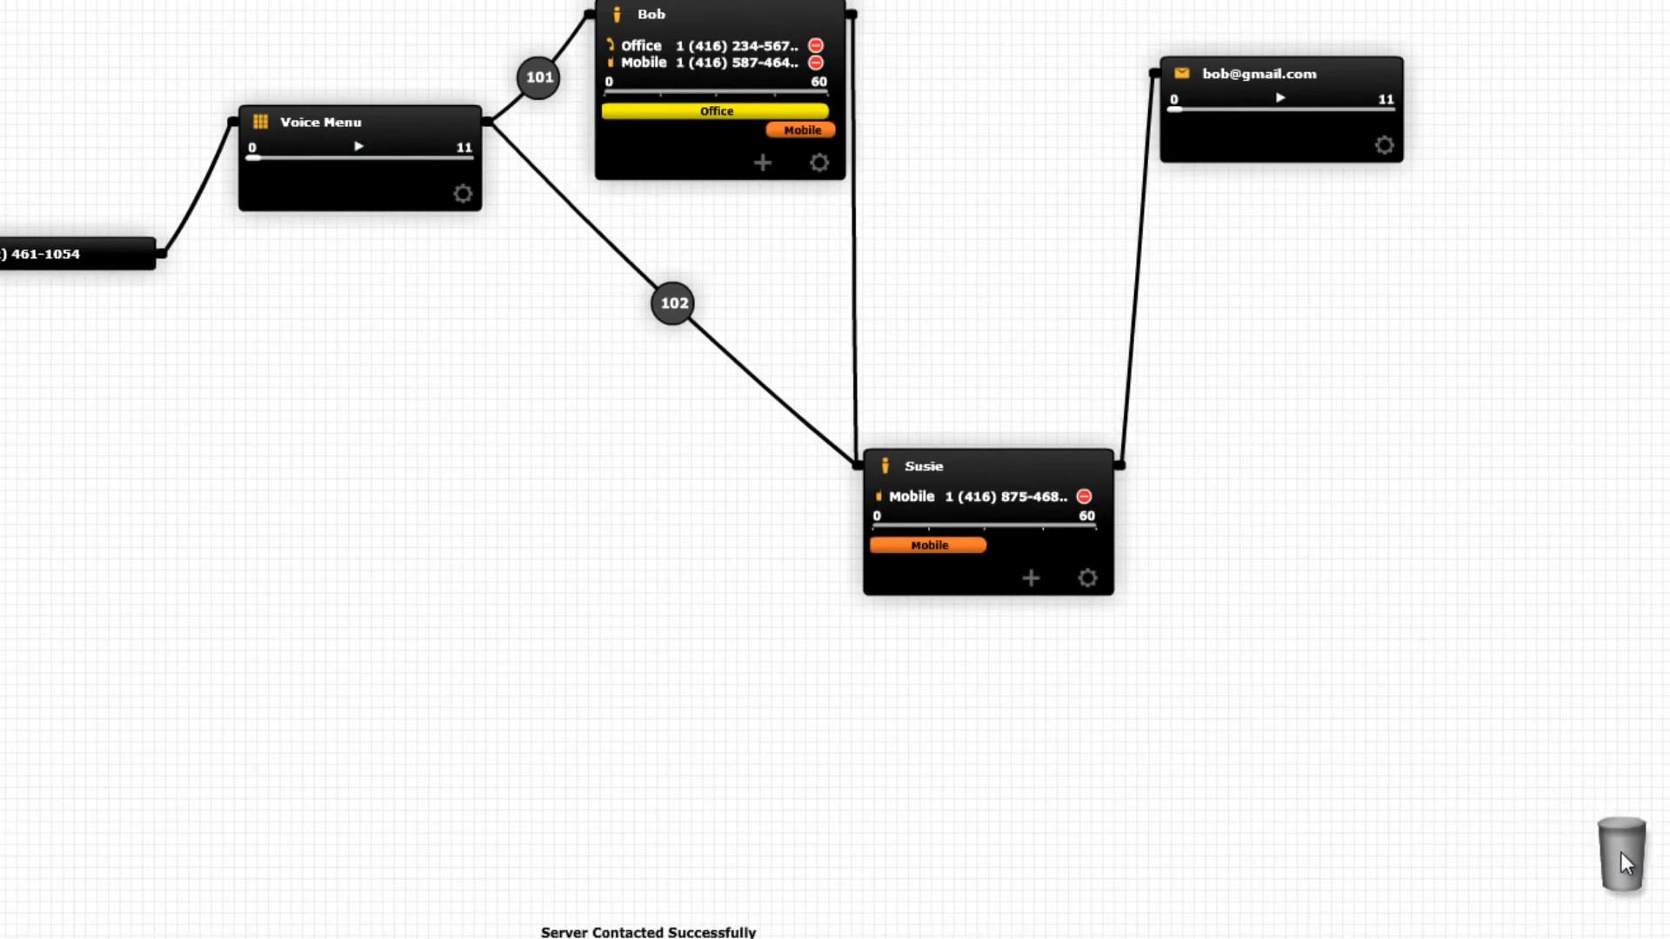
mouse_move(856, 389)
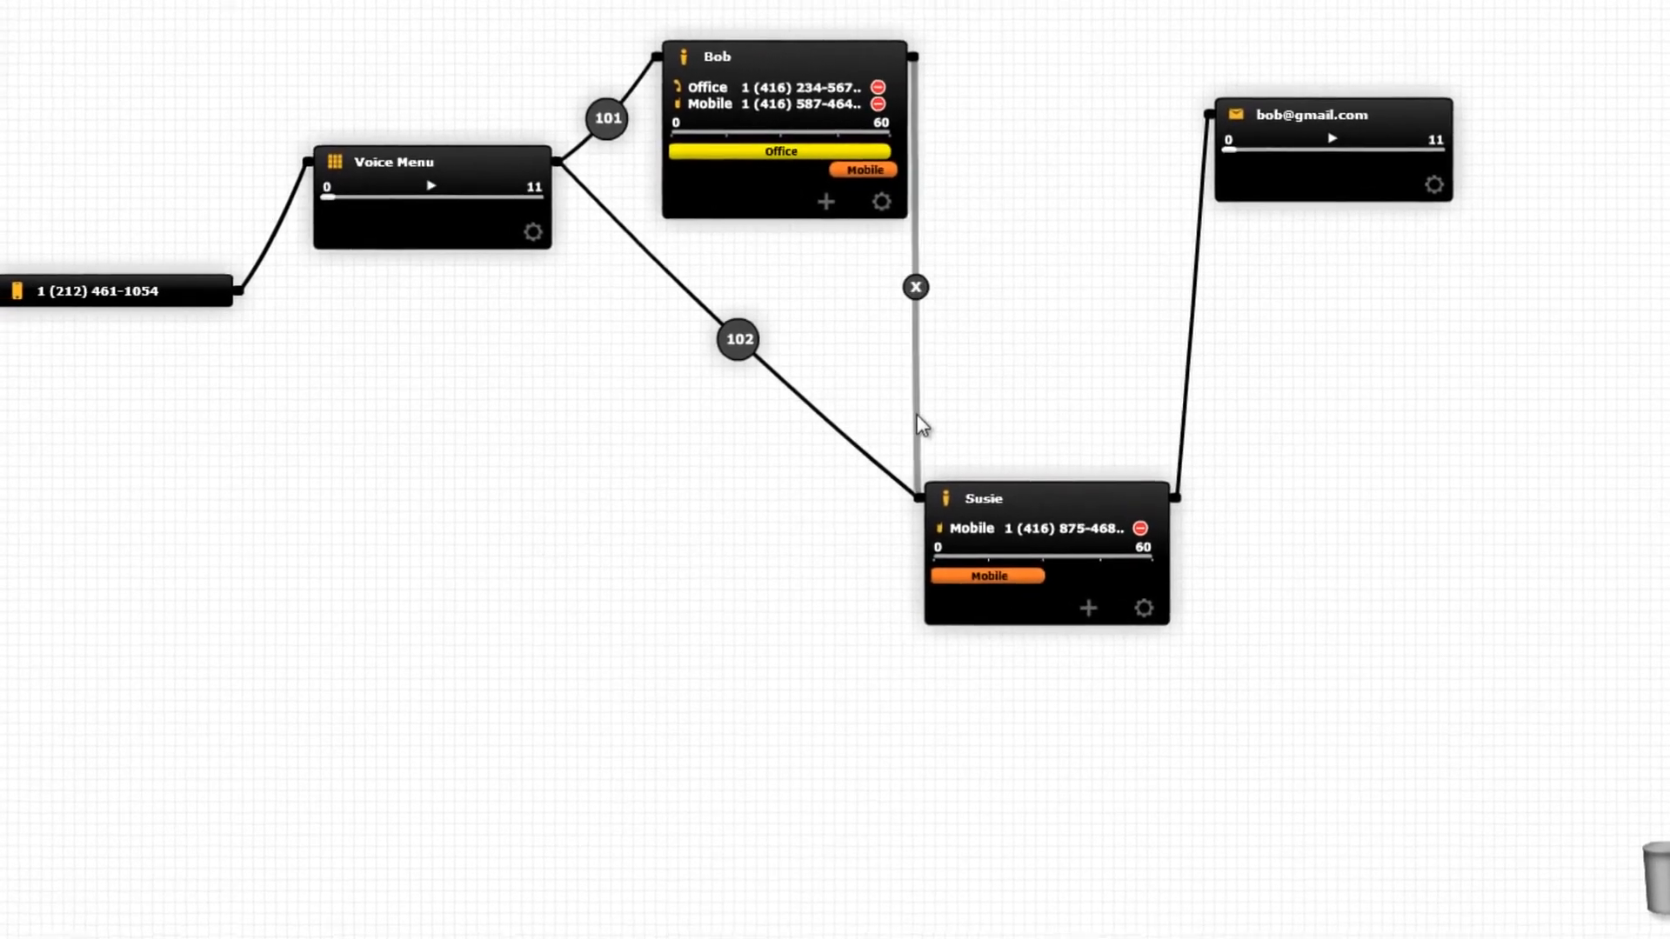
drag(923, 426, 1241, 149)
drag(935, 461, 890, 379)
drag(576, 221, 575, 315)
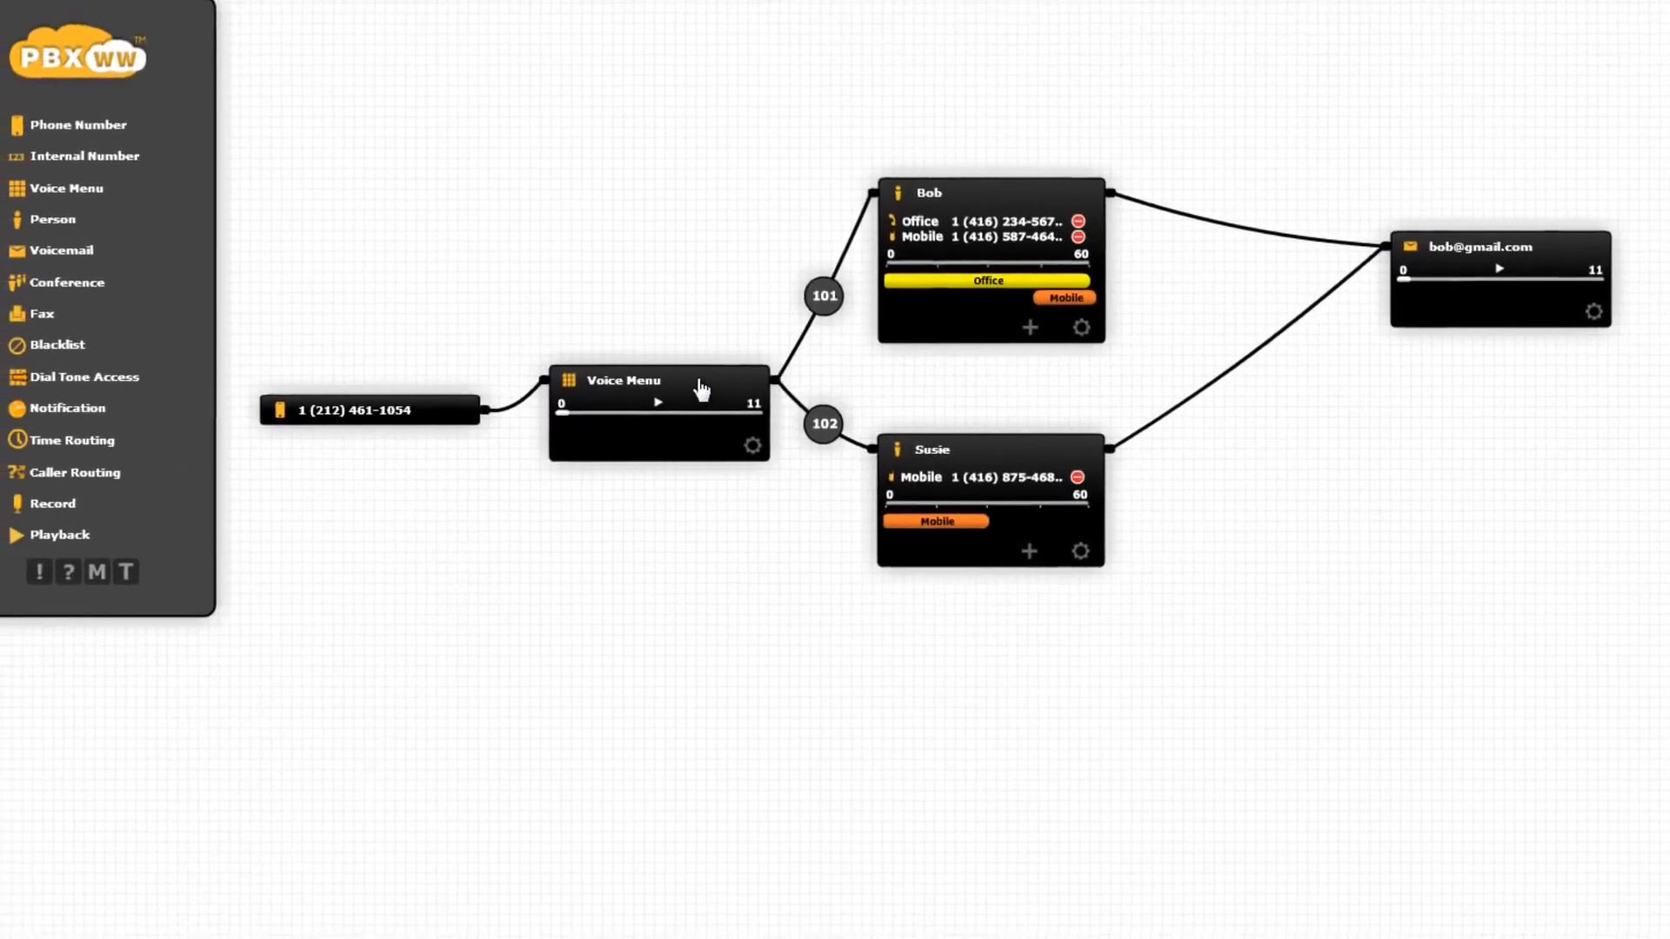